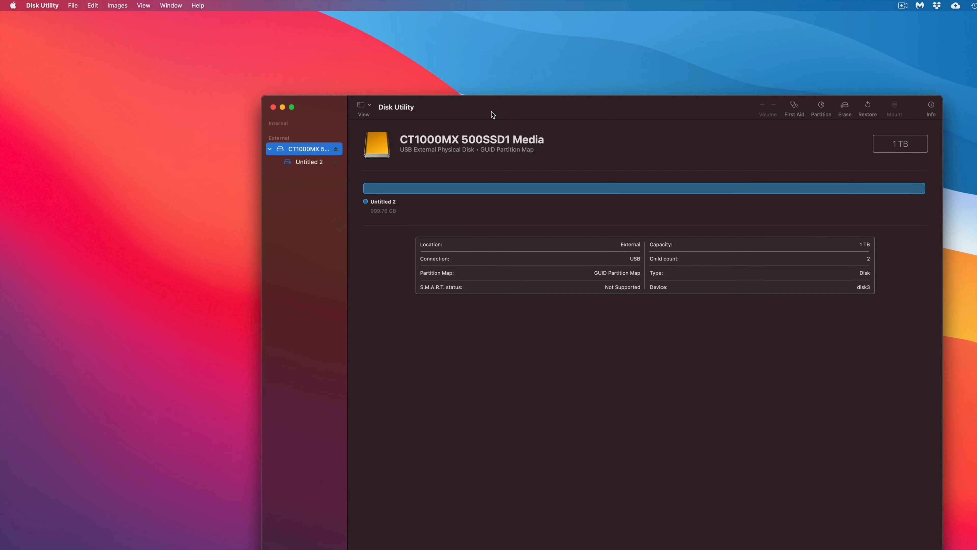
# Start erasing the CT1000MX 500SSD1 Media disk and name the new volume External SSD
pyautogui.moveTo(492, 111); pyautogui.dragTo(481, 111)
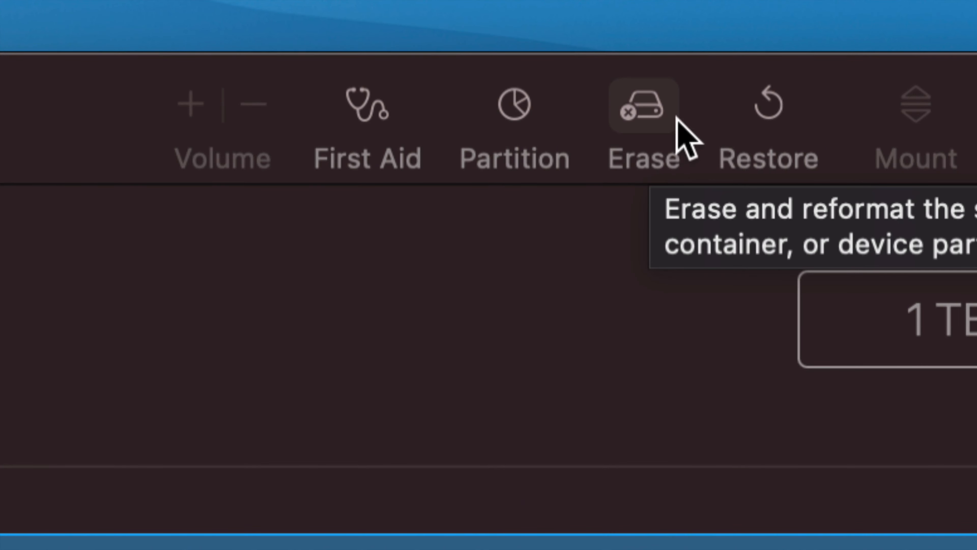
pyautogui.click(648, 102)
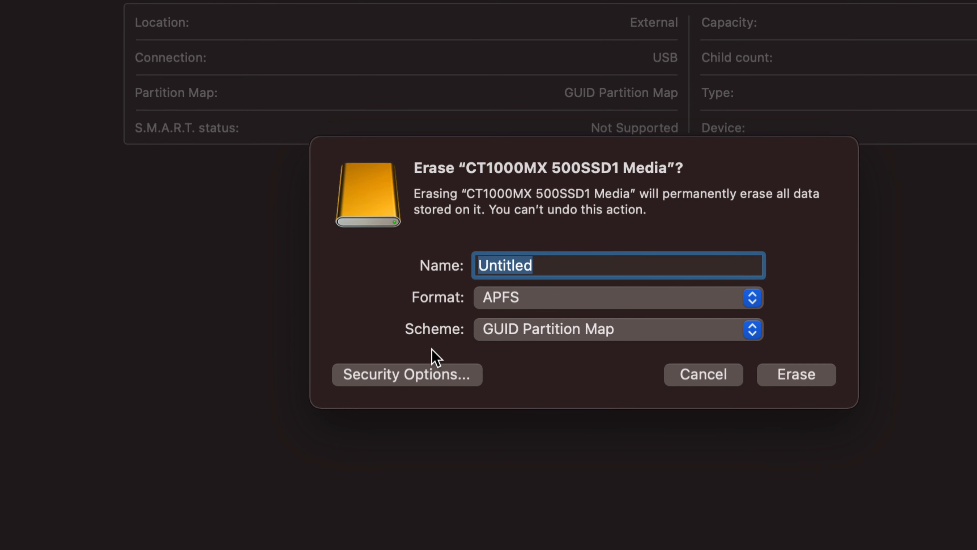
pyautogui.click(558, 265)
pyautogui.moveTo(554, 266); pyautogui.dragTo(473, 269)
pyautogui.write('MA')
pyautogui.press('BackSpace')
pyautogui.press('BackSpace')
pyautogui.write('External HDD')
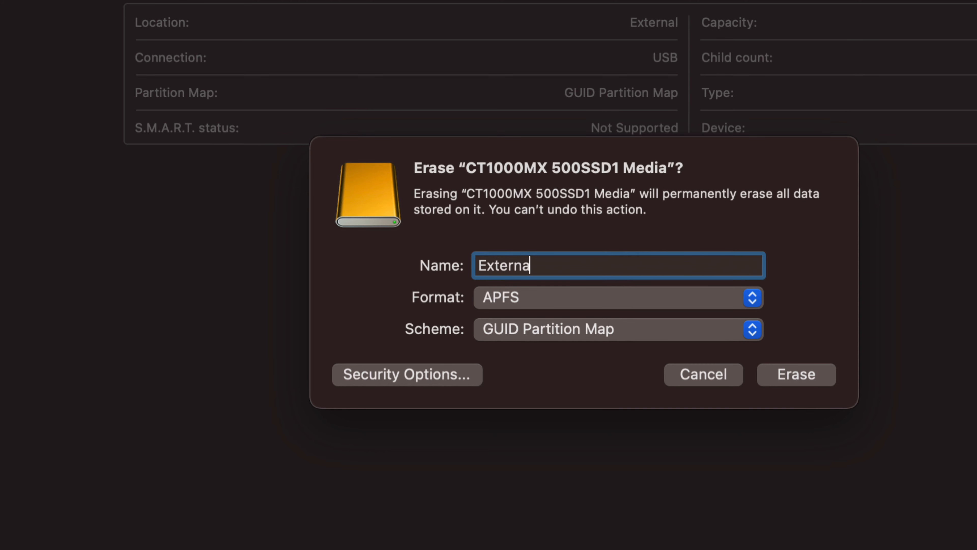
pyautogui.press('BackSpace')
pyautogui.press('BackSpace')
pyautogui.press('BackSpace')
pyautogui.write('SSD')
# Set the erase format to ExFAT and keep GUID Partition Map as the scheme
pyautogui.click(624, 300)
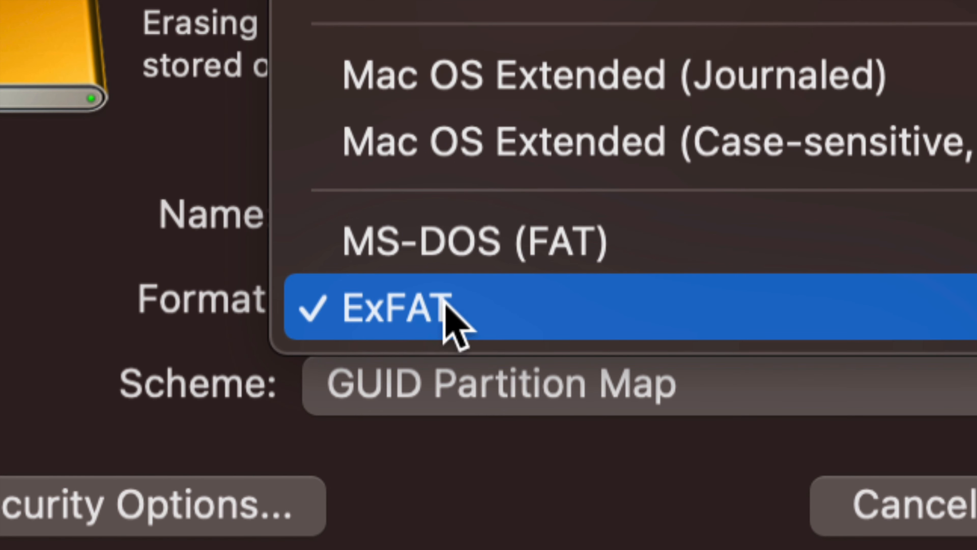
pyautogui.click(471, 298)
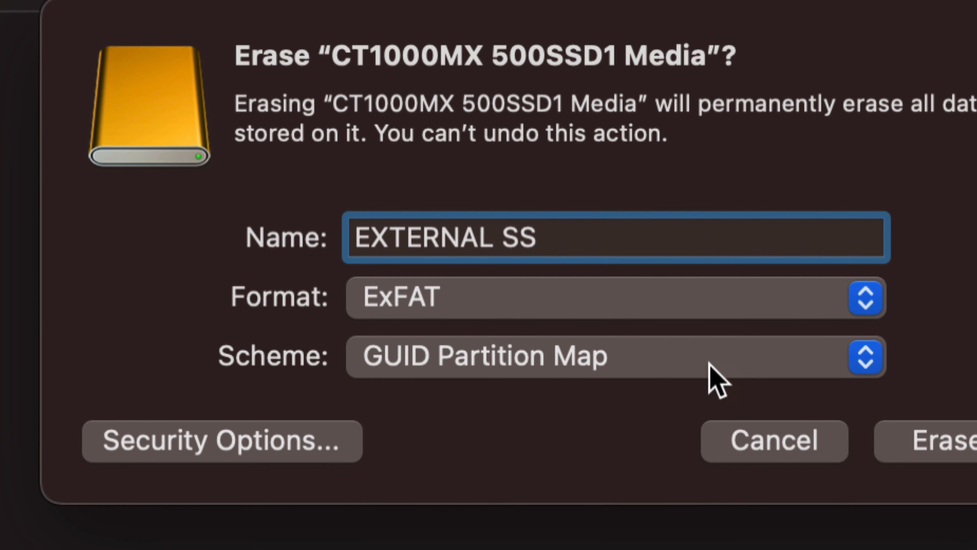
pyautogui.click(677, 364)
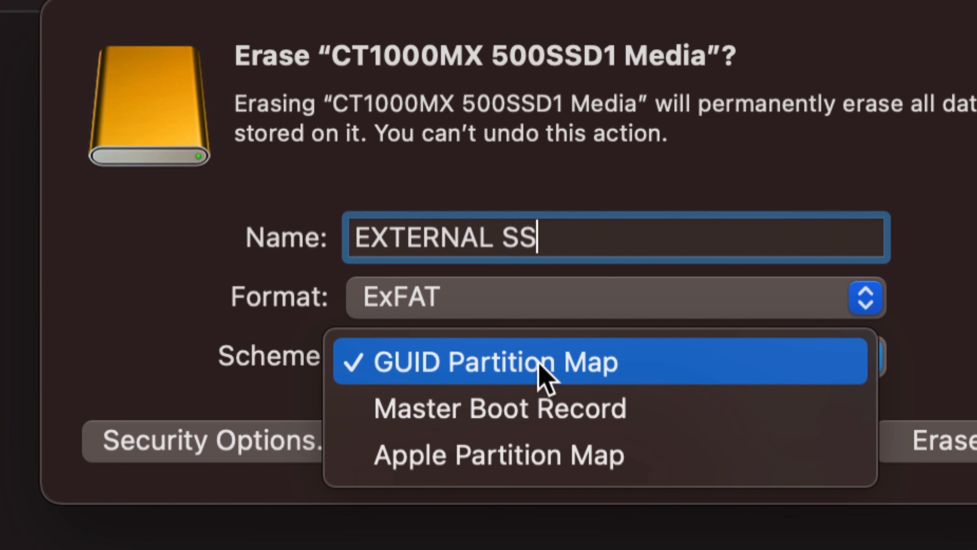
pyautogui.click(536, 362)
pyautogui.click(521, 364)
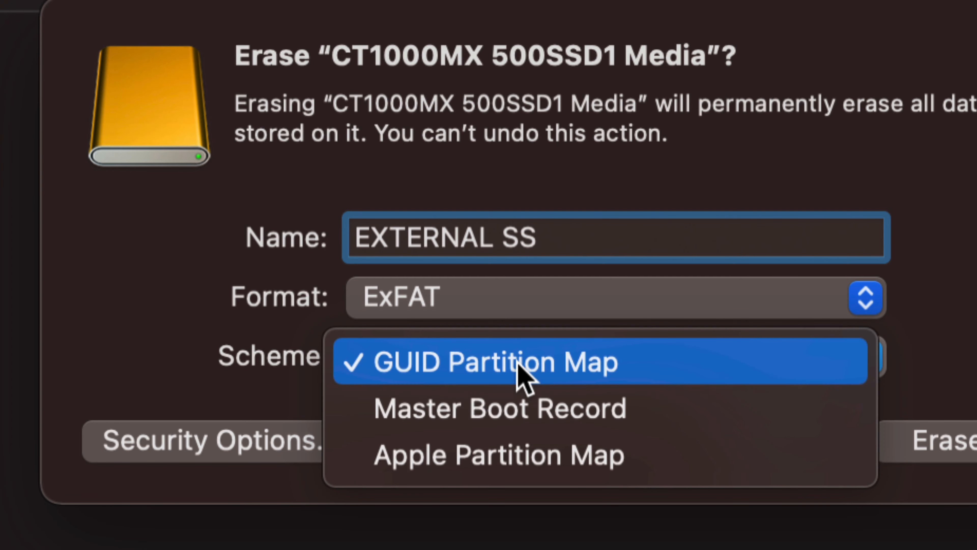
pyautogui.click(518, 365)
pyautogui.click(515, 364)
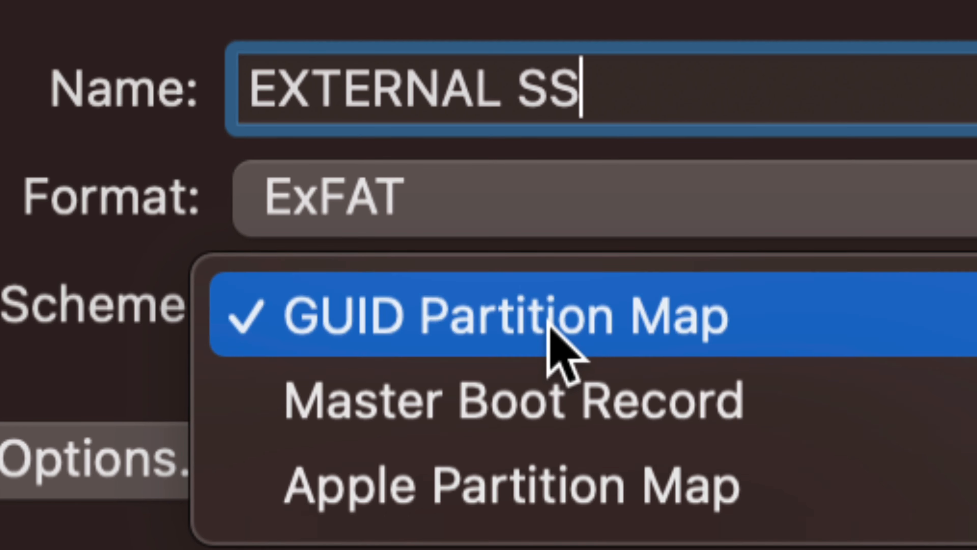
pyautogui.click(550, 328)
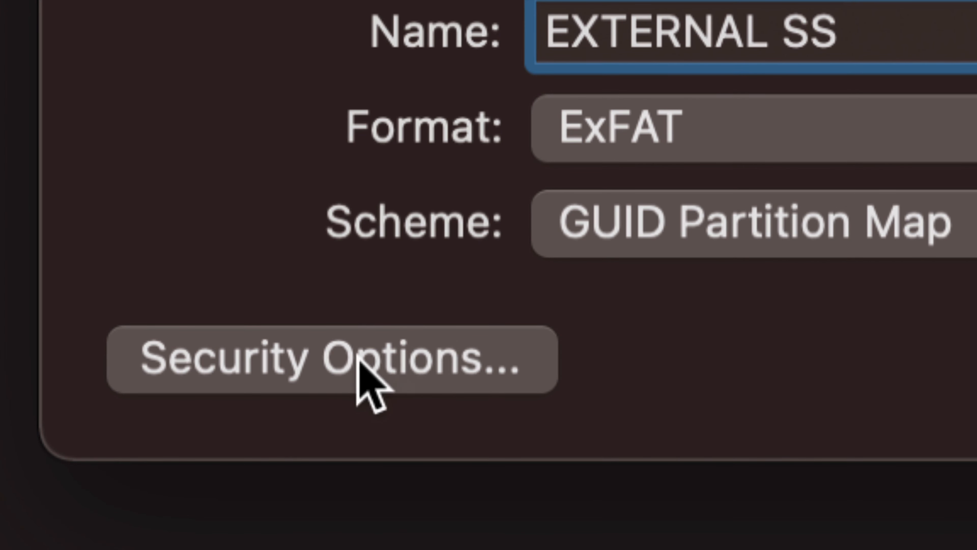
# Review each secure-erase level from Fastest to Most Secure, and return the option to Fastest
pyautogui.click(377, 360)
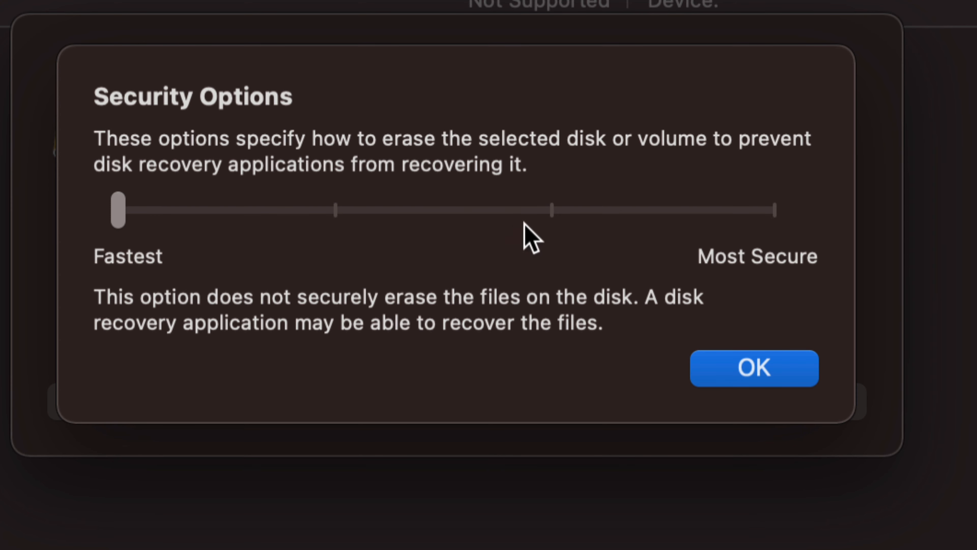
pyautogui.click(334, 209)
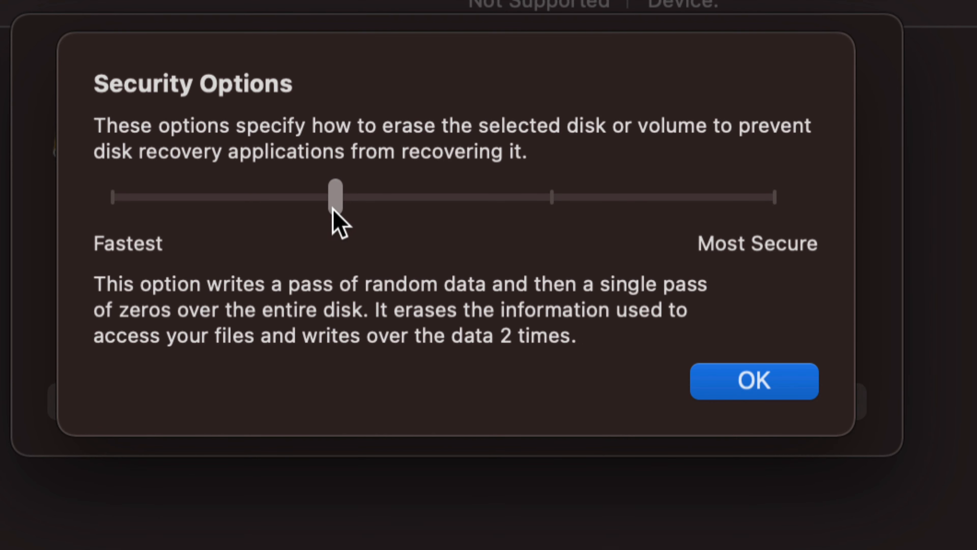
pyautogui.moveTo(334, 210); pyautogui.dragTo(550, 209)
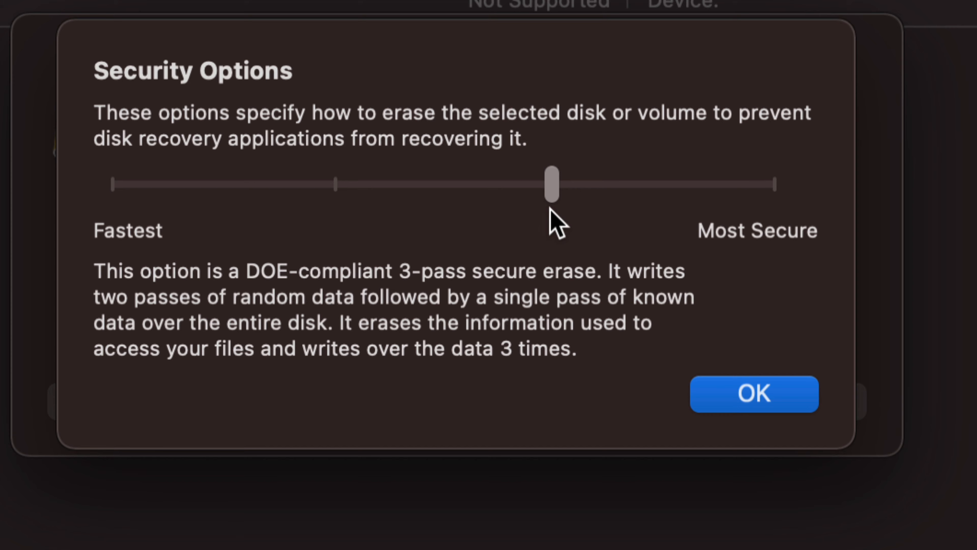
pyautogui.moveTo(550, 192); pyautogui.dragTo(775, 210)
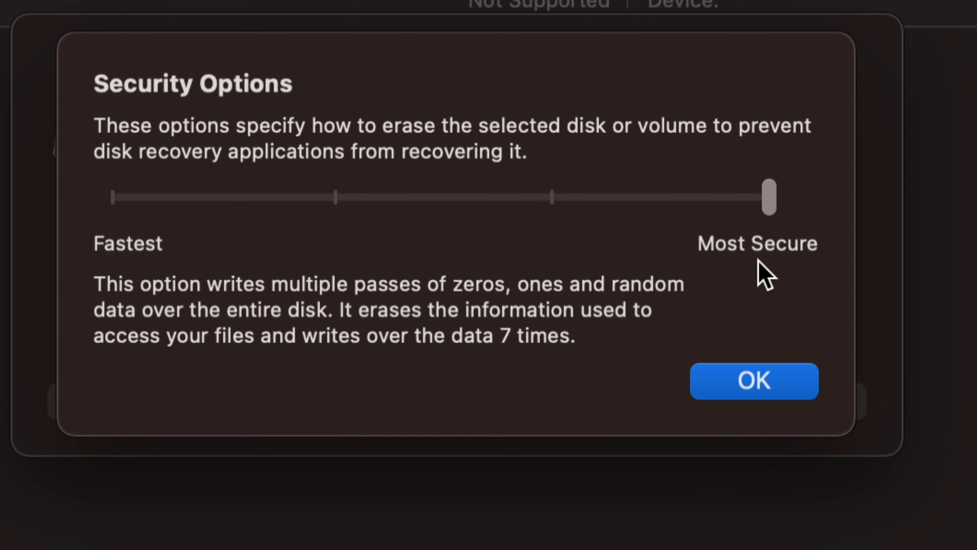
pyautogui.click(117, 197)
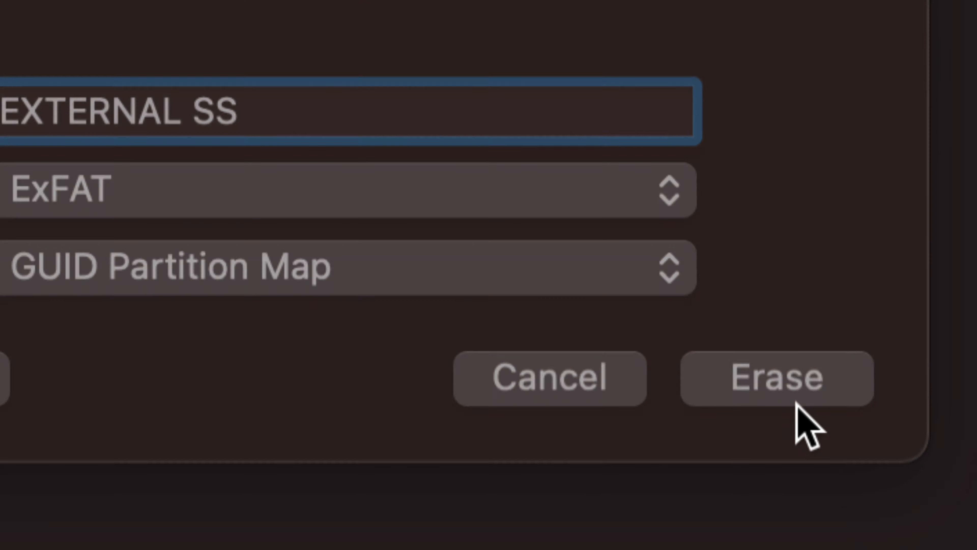
# Erase the disk with the chosen settings and close the completion report
pyautogui.click(795, 404)
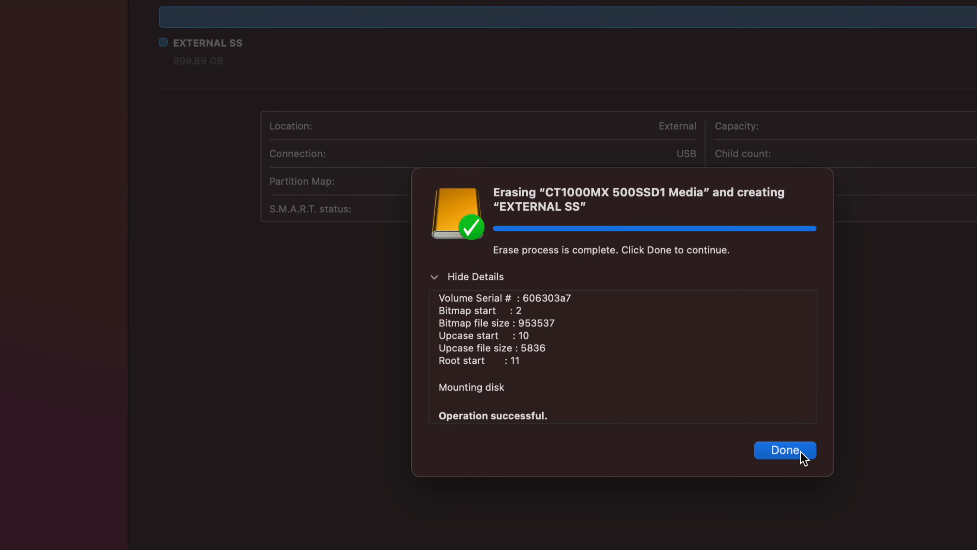
pyautogui.click(785, 450)
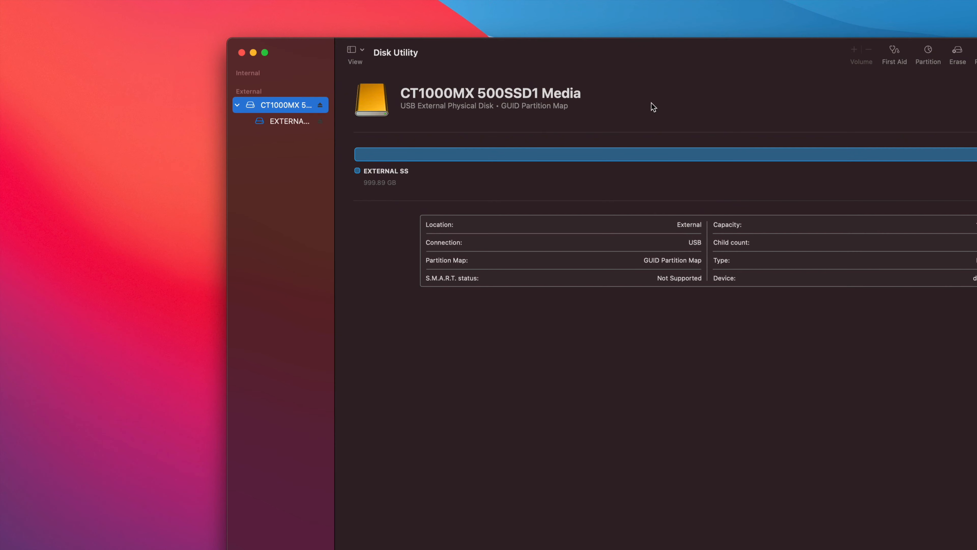
pyautogui.moveTo(632, 48); pyautogui.dragTo(615, 88)
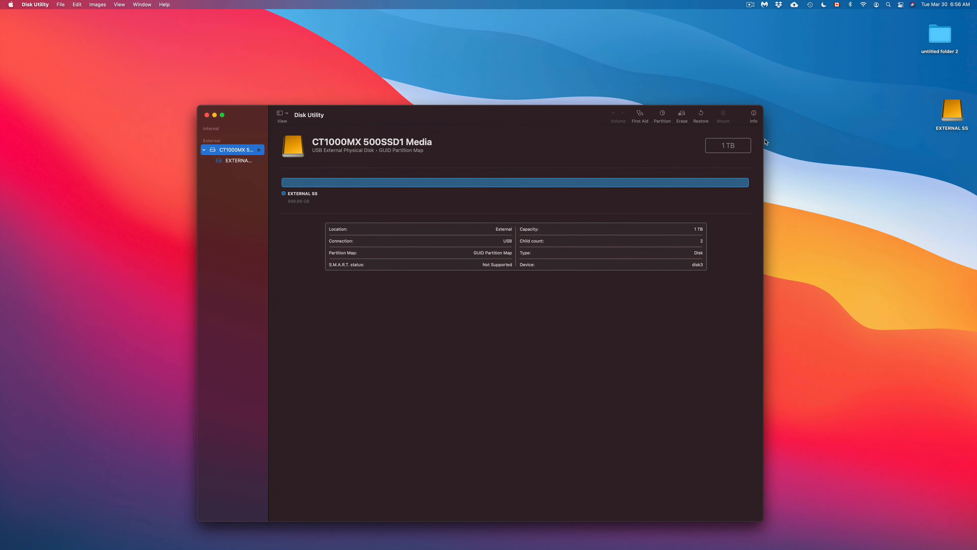
# Open the EXTERNAL SS drive from the desktop and move its Finder window beside the drive icon
pyautogui.moveTo(959, 108); pyautogui.dragTo(954, 92)
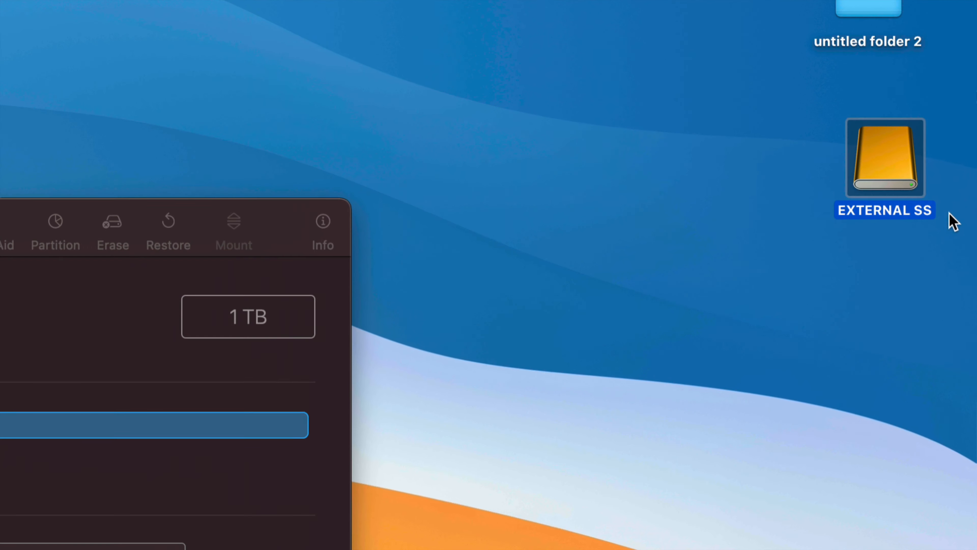
pyautogui.doubleClick(892, 174)
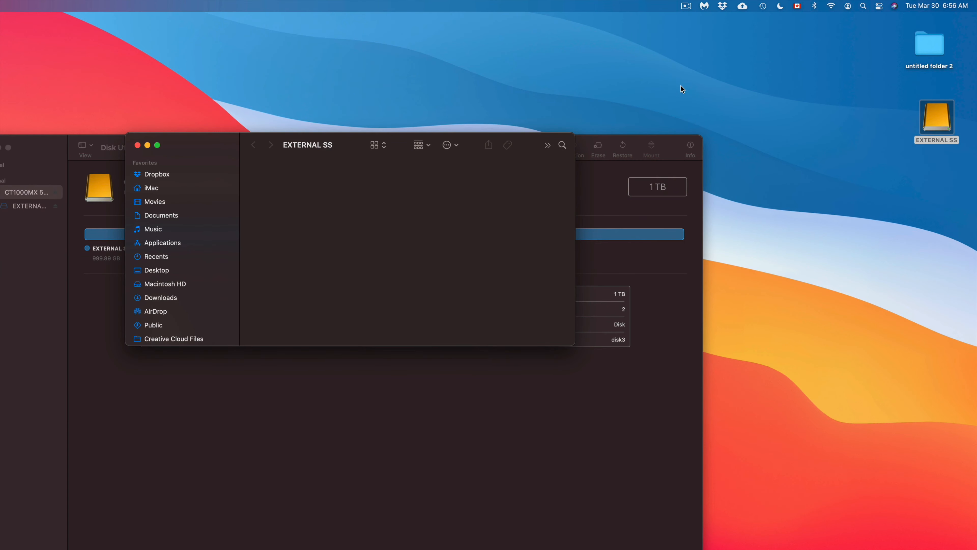
pyautogui.moveTo(216, 144); pyautogui.dragTo(517, 70)
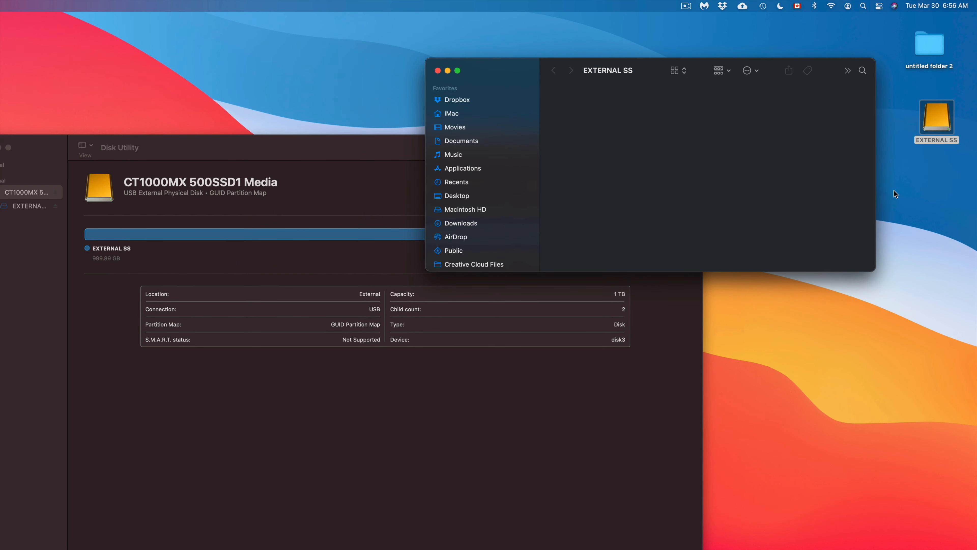
# Create a new folder on the desktop, copy it onto the EXTERNAL SS drive and close the drive's window
pyautogui.rightClick(922, 201)
pyautogui.click(908, 203)
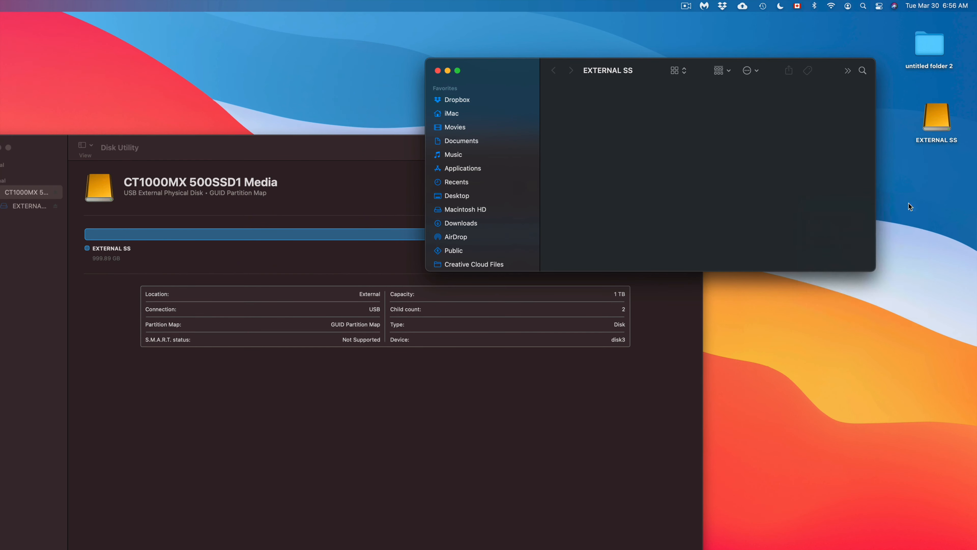
pyautogui.click(935, 252)
pyautogui.moveTo(921, 191); pyautogui.dragTo(935, 168)
pyautogui.click(825, 127)
pyautogui.moveTo(478, 64); pyautogui.dragTo(498, 98)
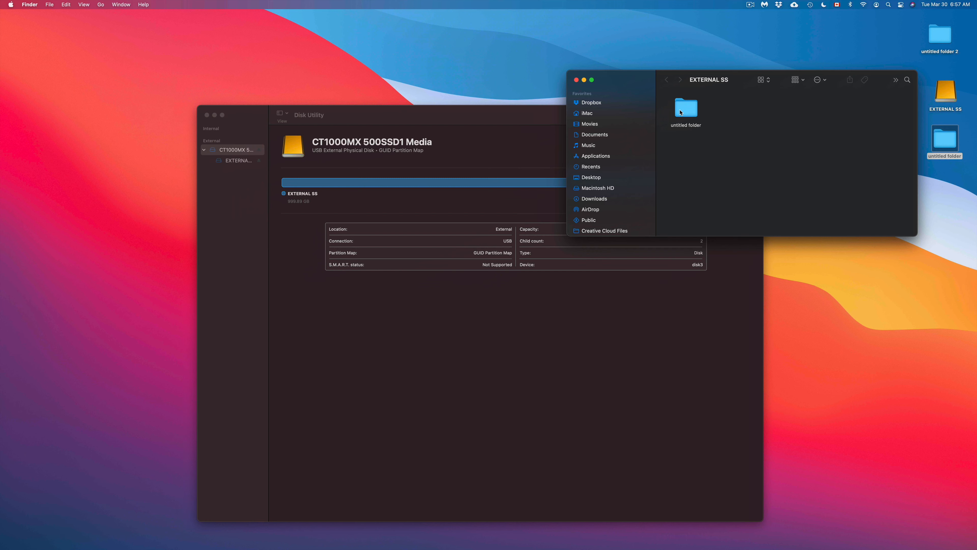
pyautogui.click(576, 79)
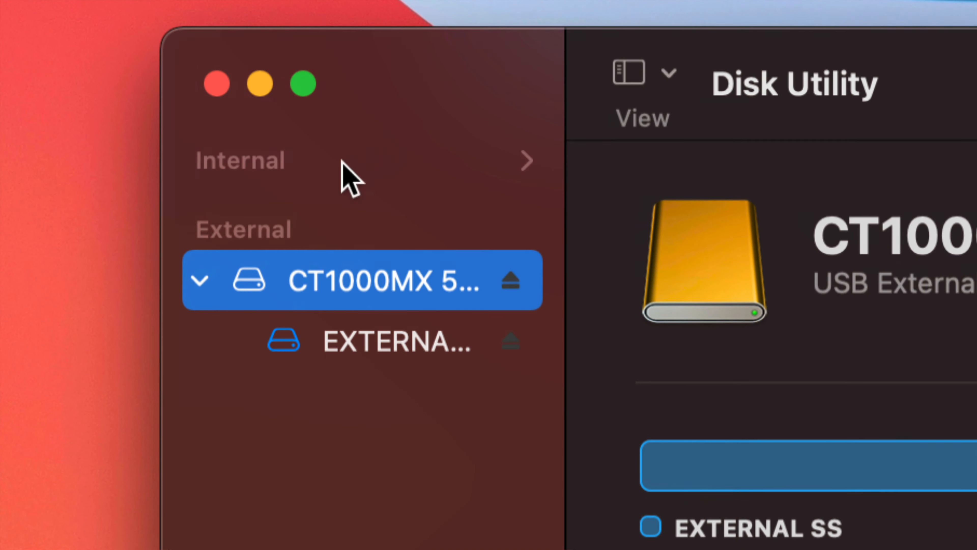
# Collapse and re-expand the CT1000MX disk in Disk Utility, and view the details of its EXTERNAL SS volume
pyautogui.click(200, 280)
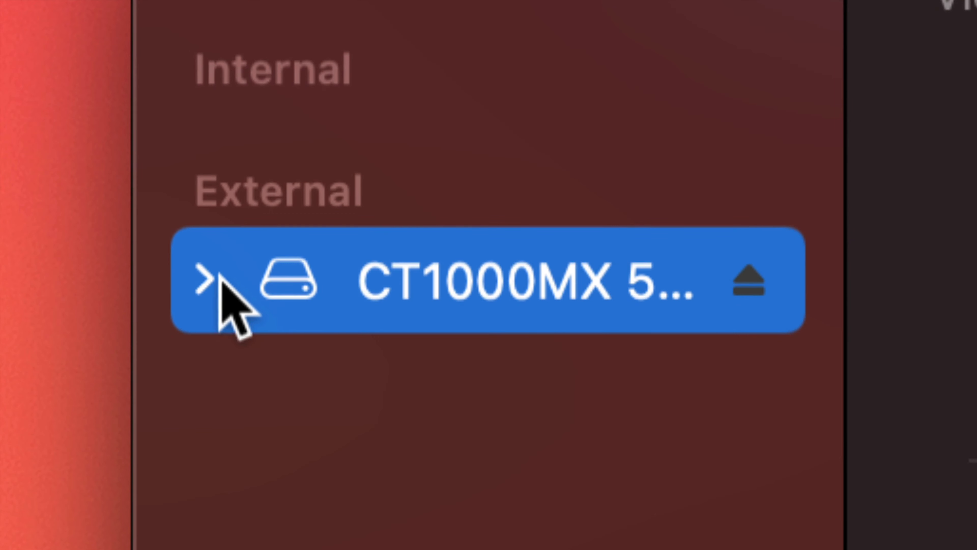
pyautogui.click(203, 278)
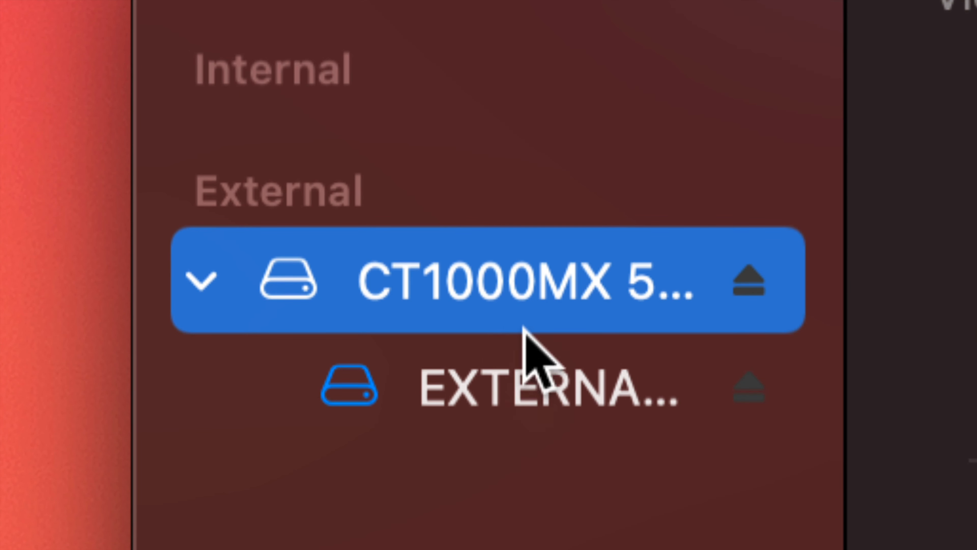
pyautogui.click(497, 389)
pyautogui.click(498, 389)
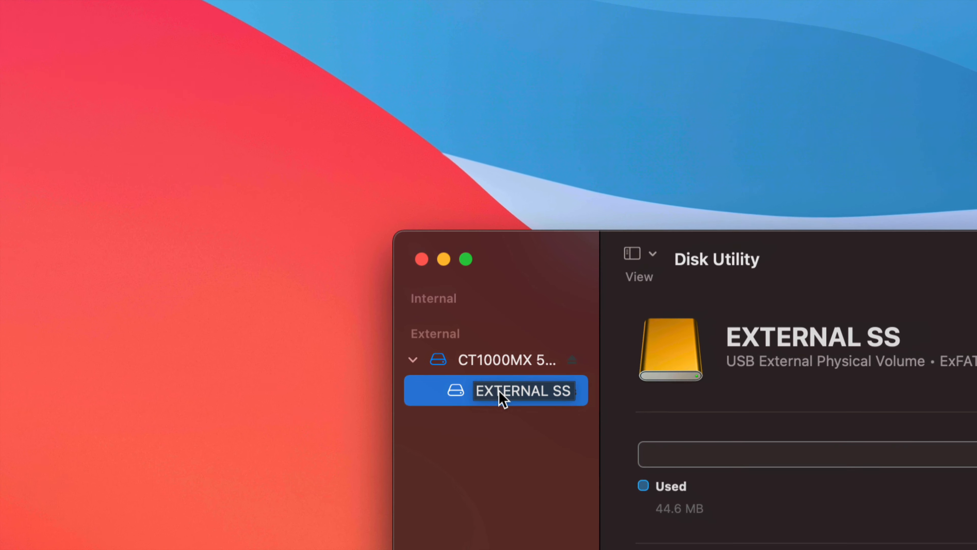
pyautogui.press('Return')
pyautogui.moveTo(776, 244); pyautogui.dragTo(482, 125)
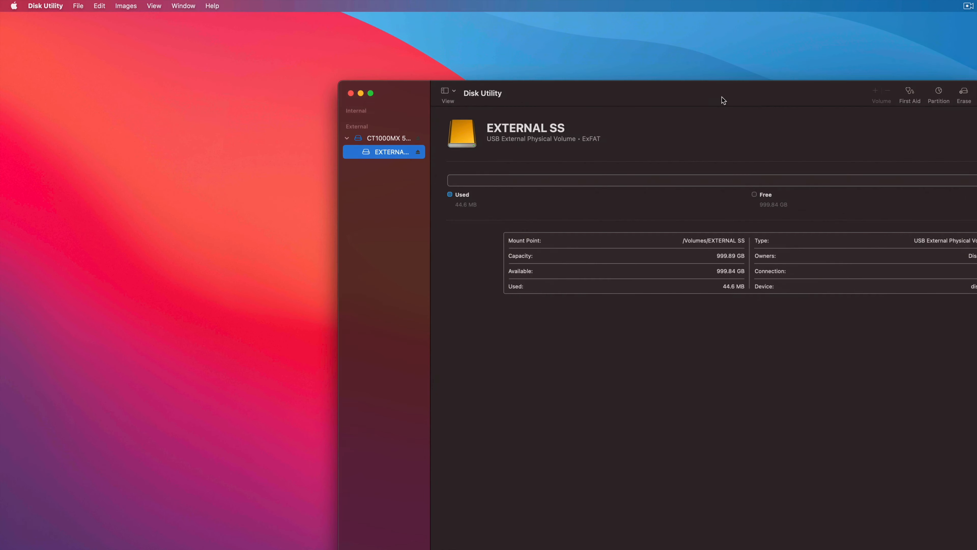
pyautogui.moveTo(722, 97); pyautogui.dragTo(619, 93)
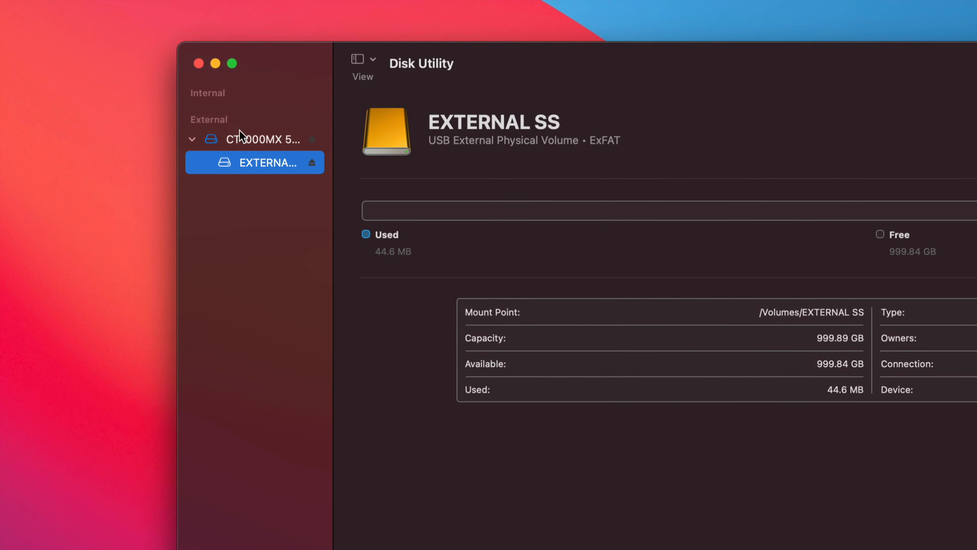
# Start partitioning the CT1000MX 500SSD1 Media disk and set the EXTERNAL SS partition's format to Mac OS Extended (Journaled)
pyautogui.click(253, 143)
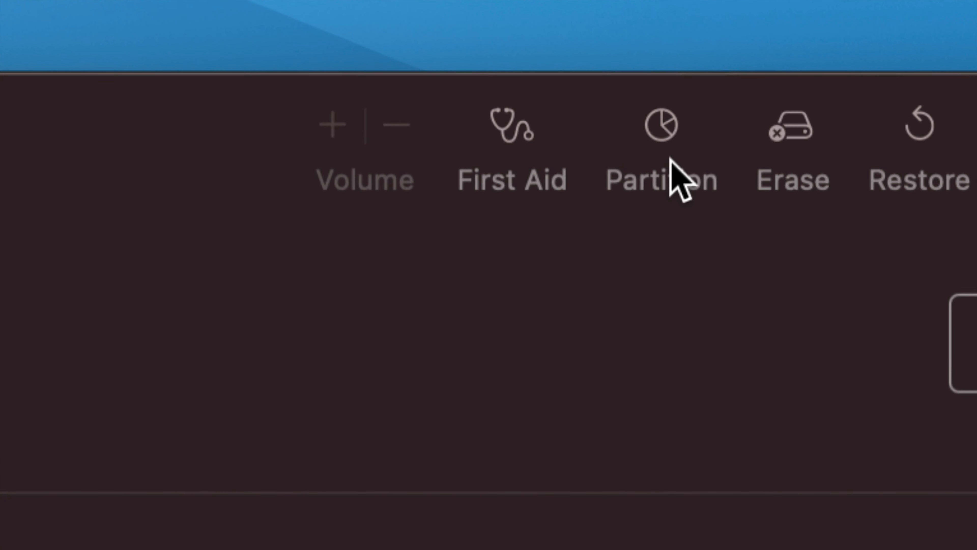
pyautogui.click(668, 150)
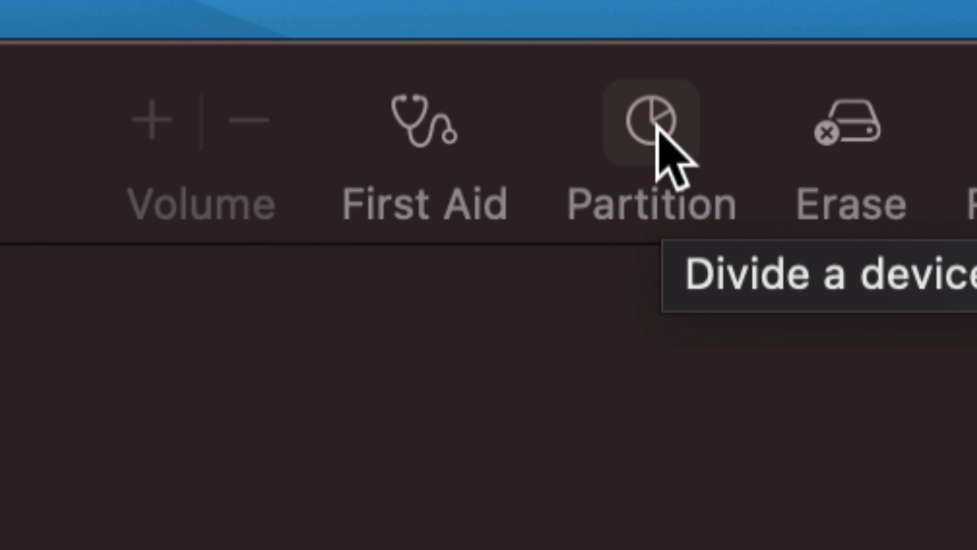
pyautogui.click(656, 125)
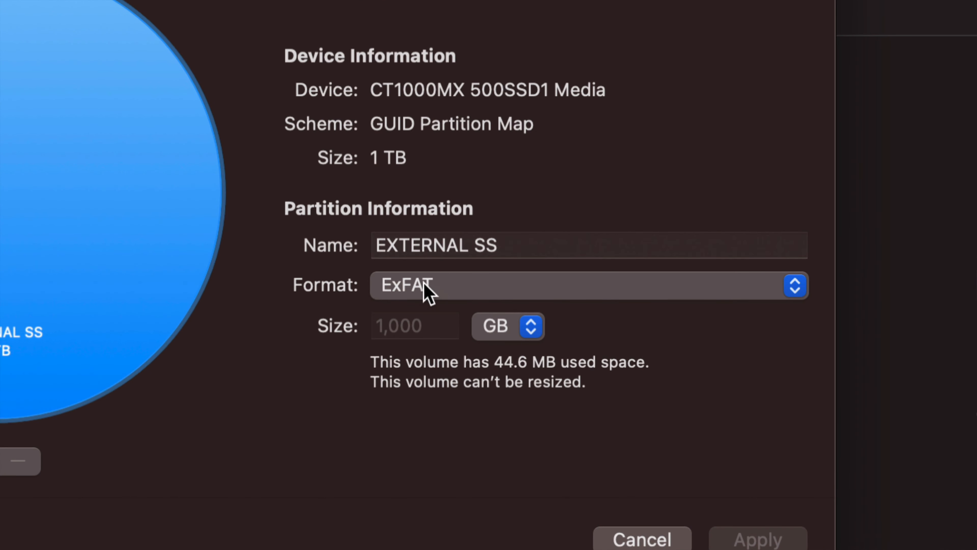
pyautogui.click(422, 291)
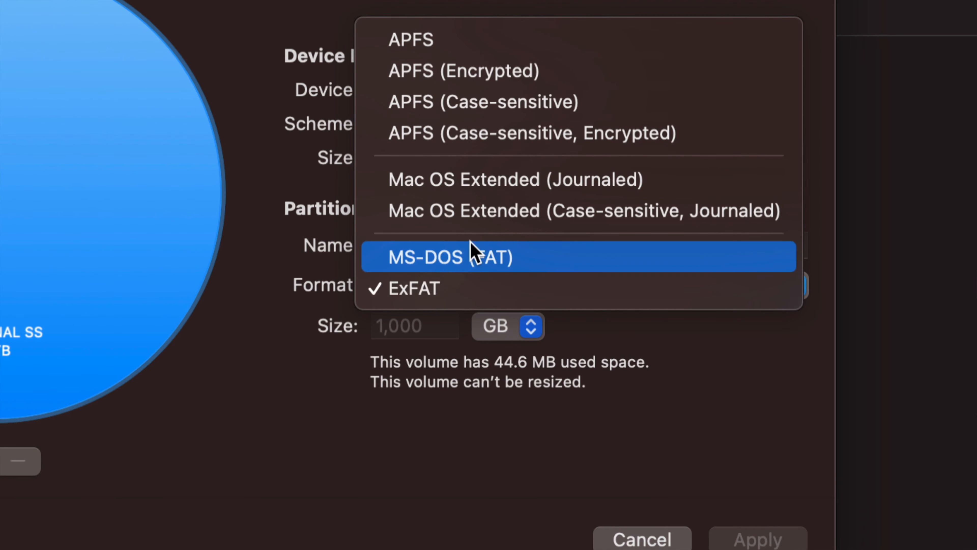
pyautogui.click(511, 191)
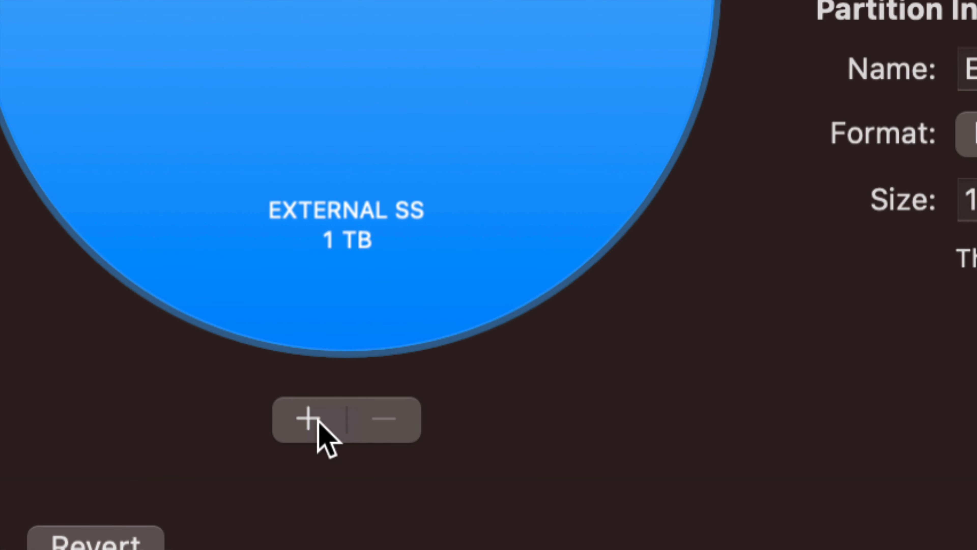
# Add a second partition to the disk layout and select the EXTERNAL SS partition
pyautogui.click(309, 420)
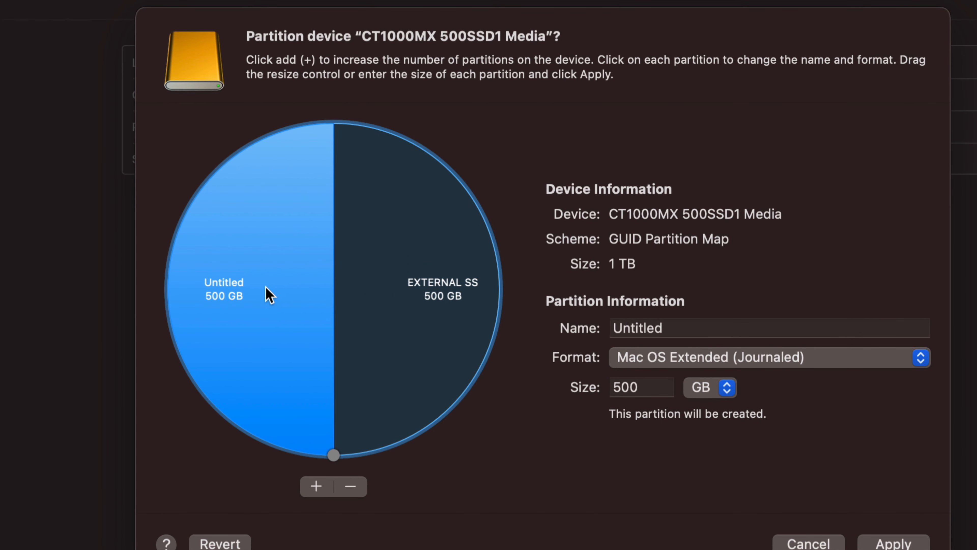
pyautogui.click(407, 293)
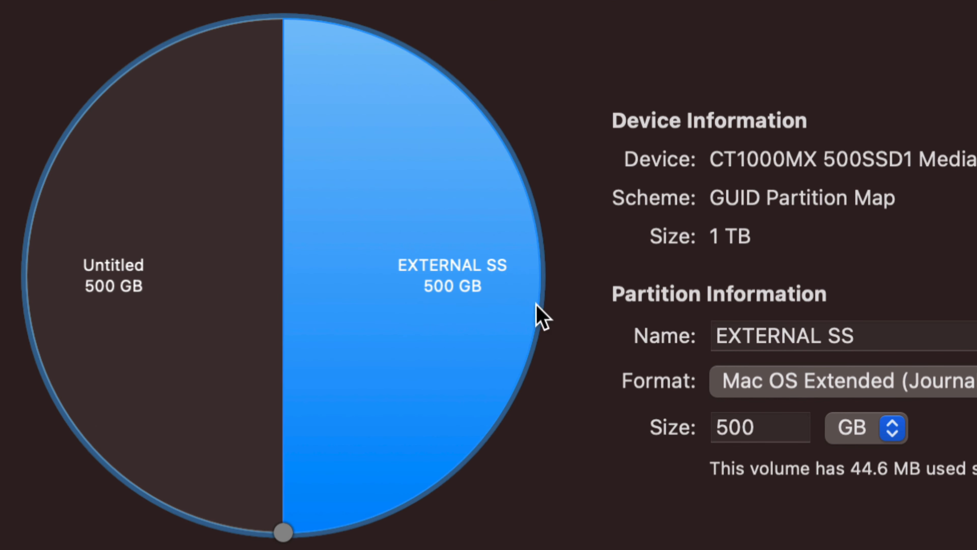
# Compare the two new partitions, select the EXTERNAL SS one and rename it PC and Mac EXFAT
pyautogui.click(121, 289)
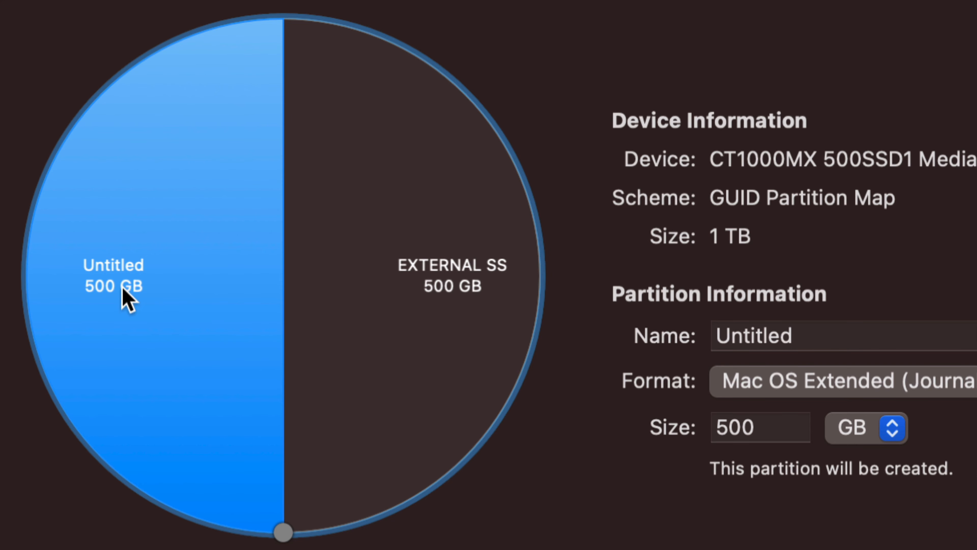
pyautogui.click(446, 294)
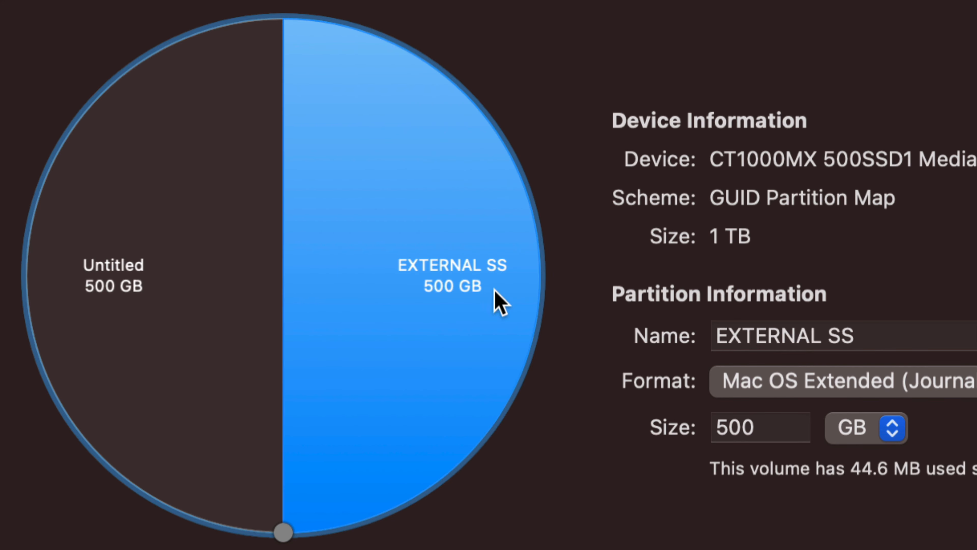
pyautogui.click(212, 298)
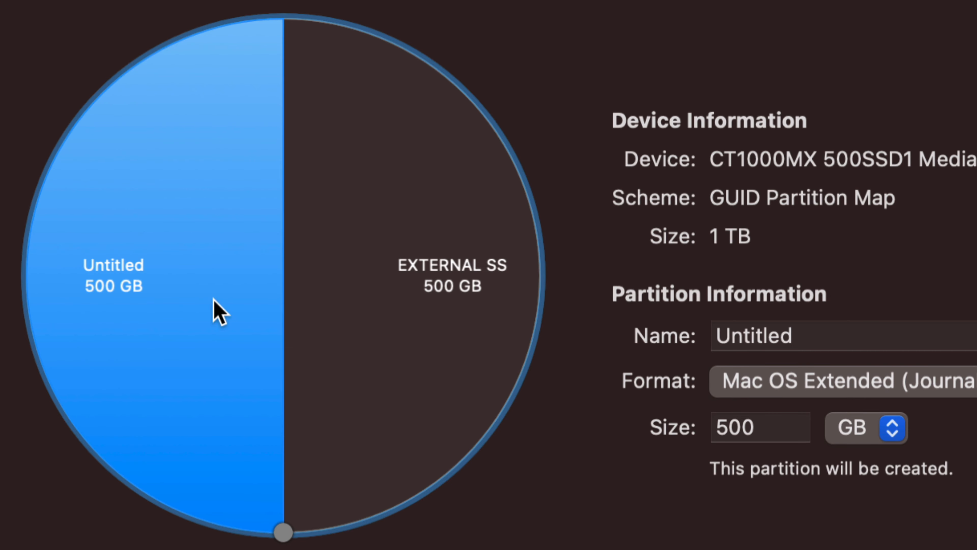
pyautogui.click(429, 298)
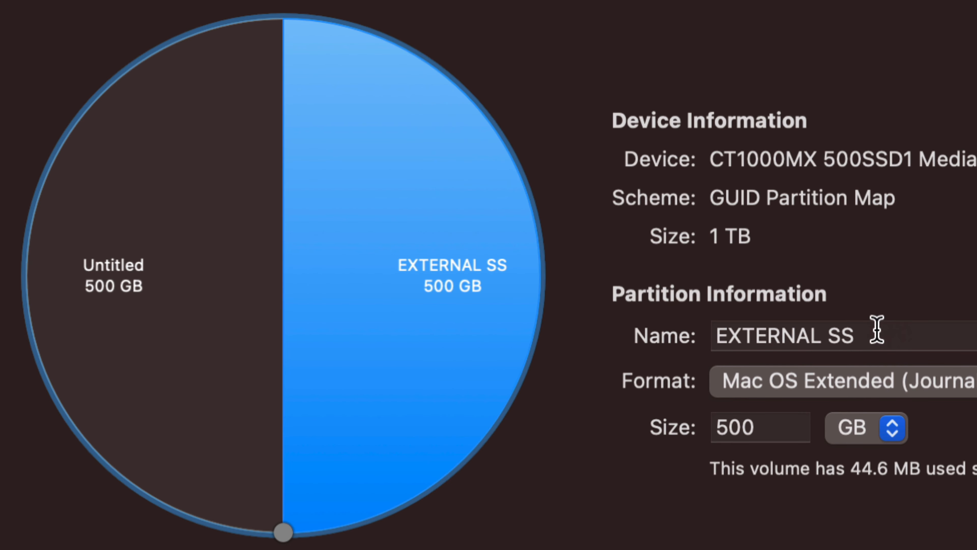
pyautogui.moveTo(872, 328); pyautogui.dragTo(718, 332)
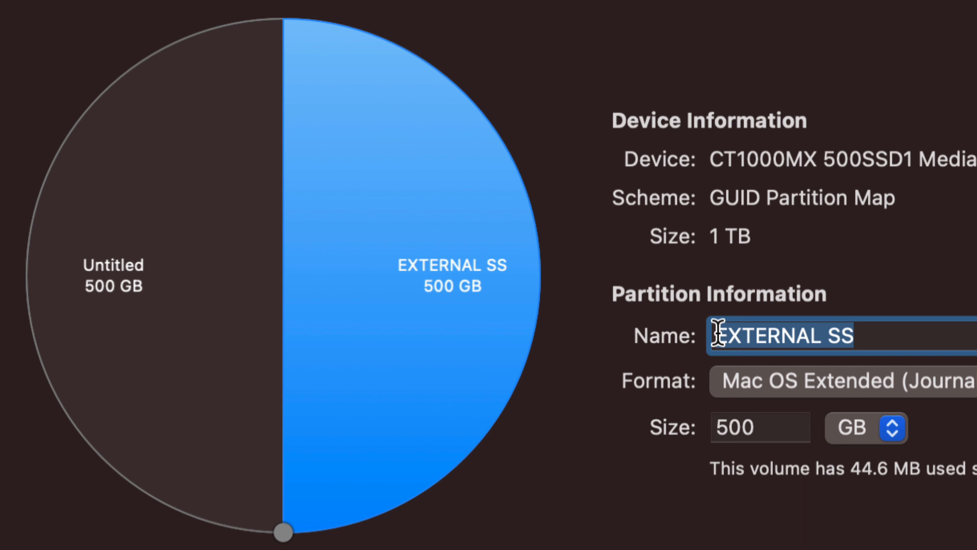
pyautogui.write('ex')
pyautogui.press('BackSpace')
pyautogui.write('PC ')
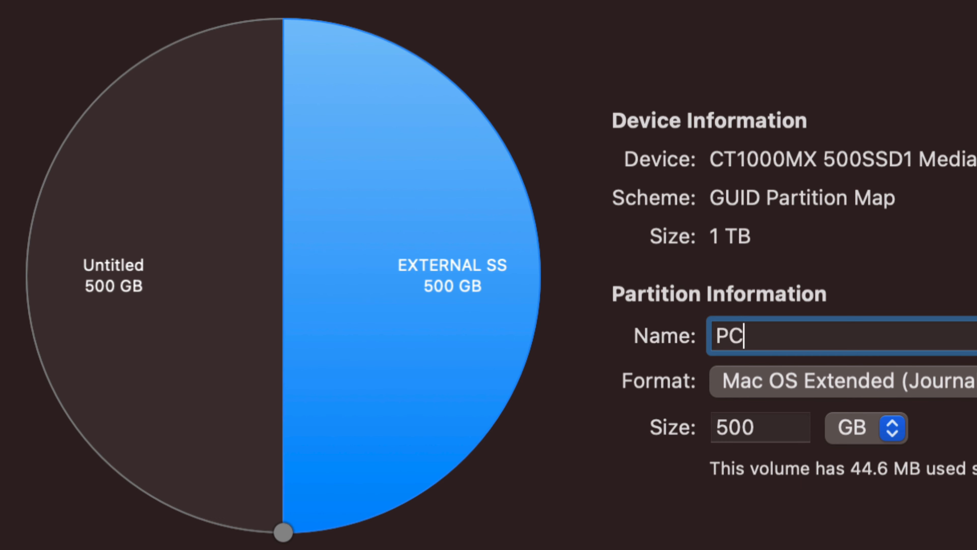
pyautogui.write('and Mac')
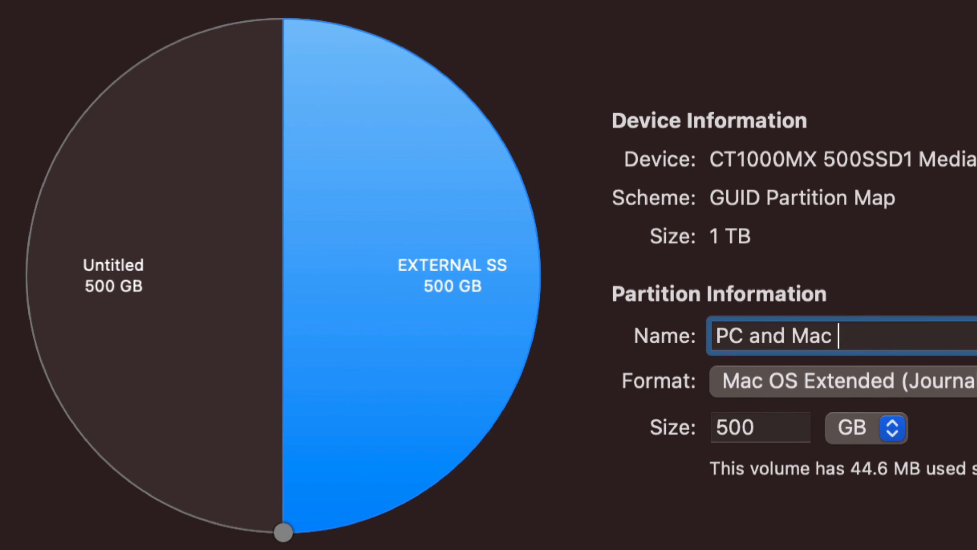
pyautogui.write(' EXFAT')
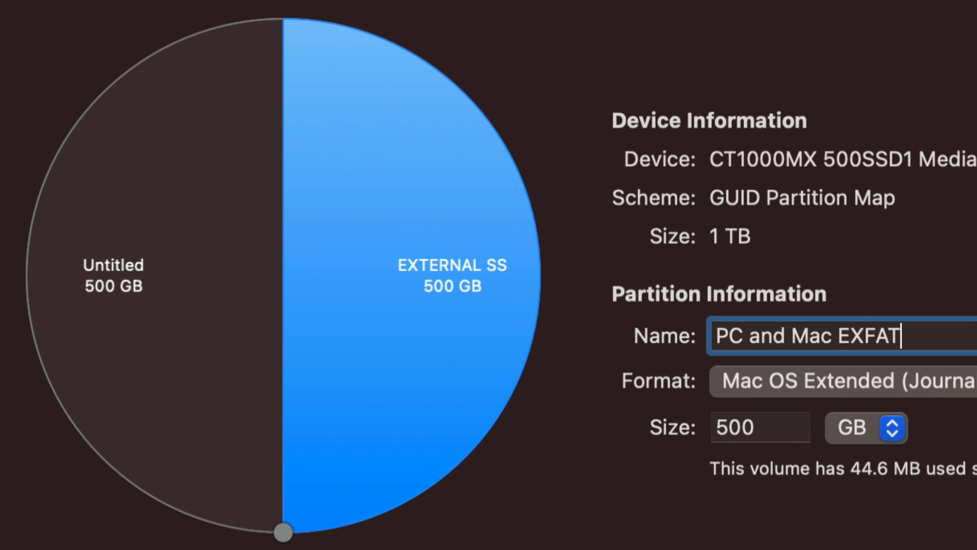
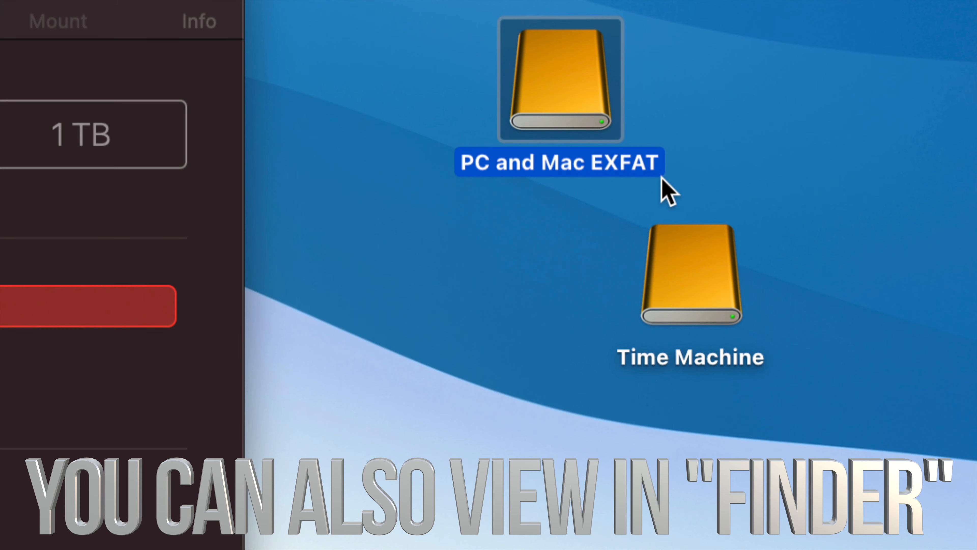
# Place the Time Machine drive icon beneath PC and Mac EXFAT on the desktop and bring the Disk Utility window forward
pyautogui.moveTo(700, 285); pyautogui.dragTo(581, 296)
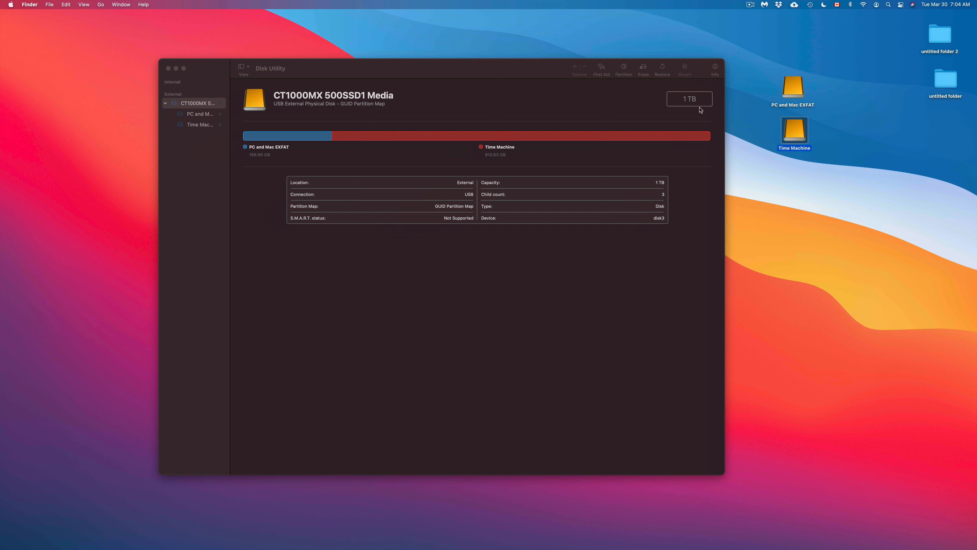
pyautogui.click(553, 70)
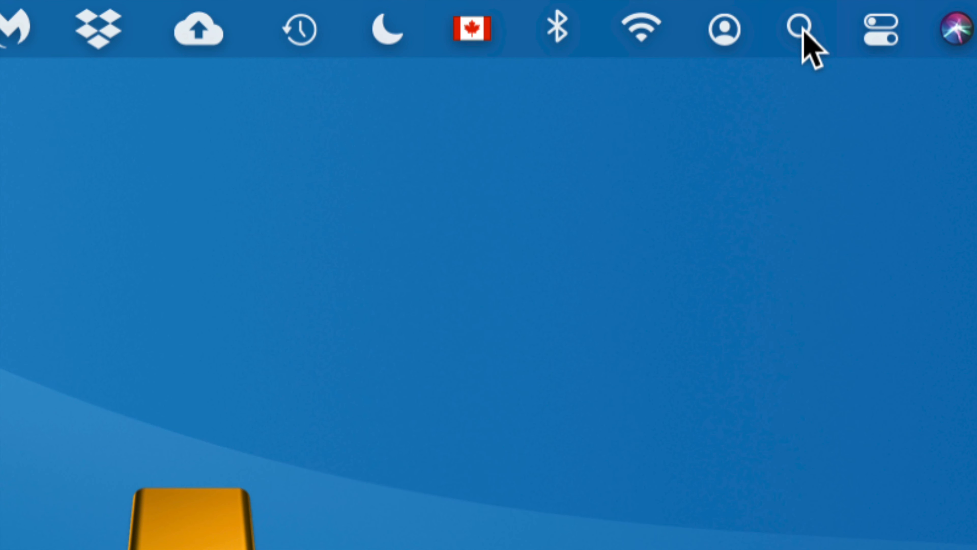
# Search the Mac for System Preferences and open it, and close the Disk Utility window
pyautogui.click(803, 32)
pyautogui.write('system prefences')
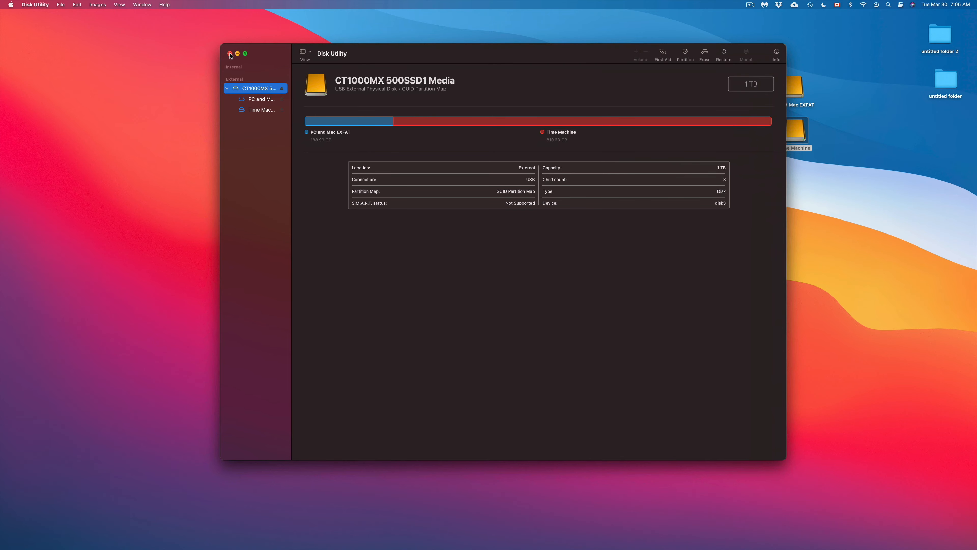
pyautogui.click(230, 54)
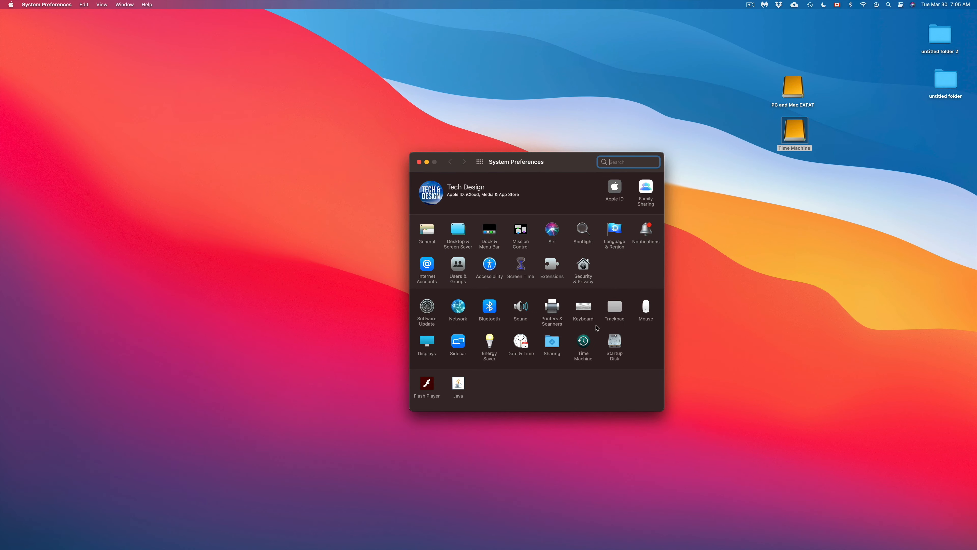
pyautogui.moveTo(519, 169); pyautogui.dragTo(502, 168)
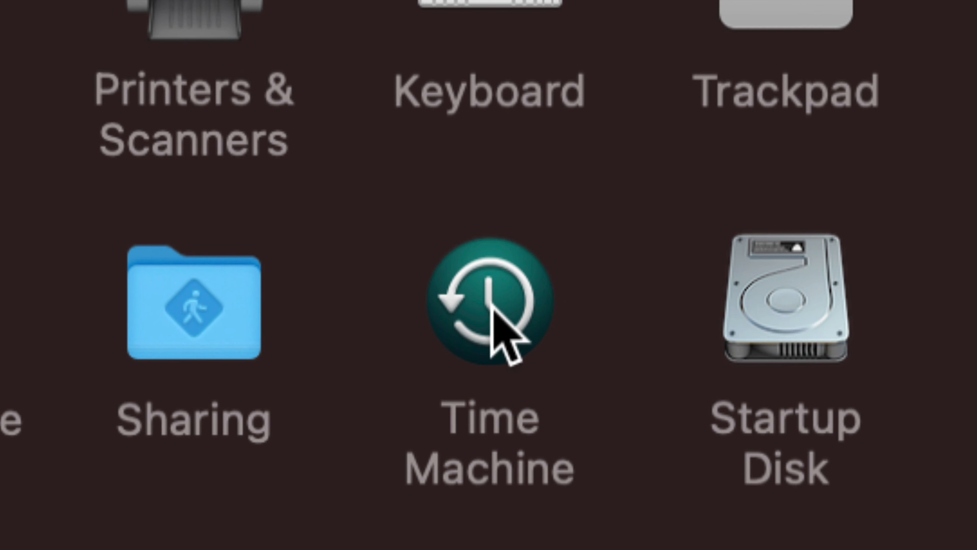
# Open the Time Machine preferences and turn off Back Up Automatically
pyautogui.click(488, 329)
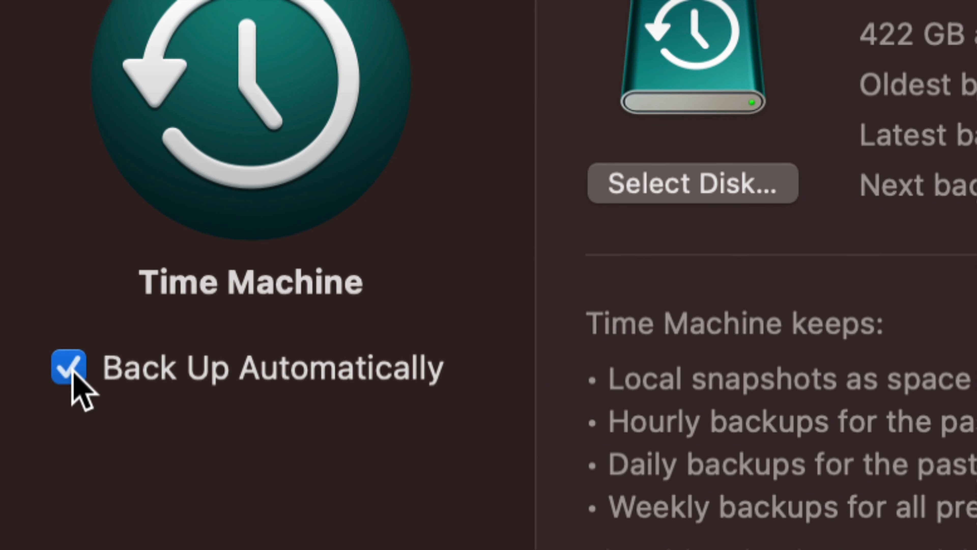
pyautogui.click(71, 373)
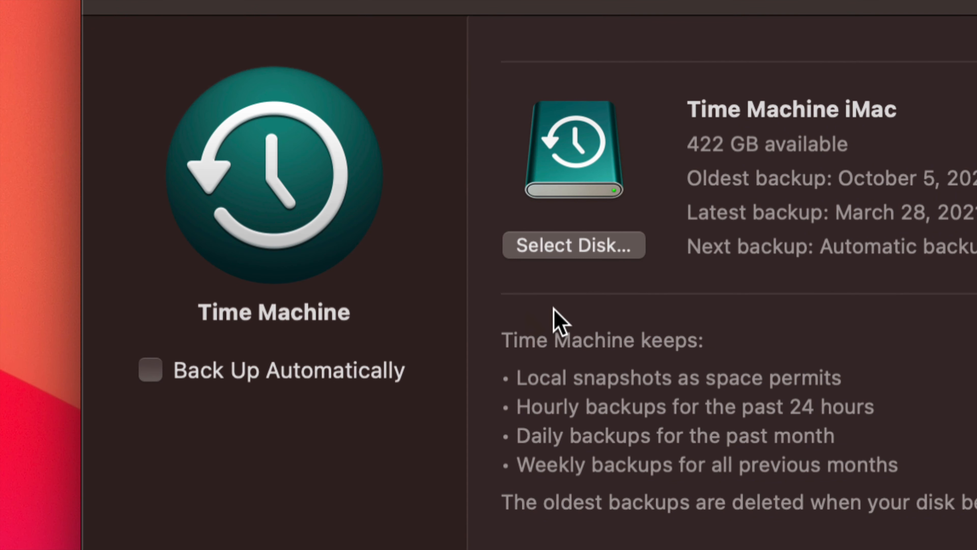
# Add the Time Machine partition as an unencrypted backup disk and use it together with Time Machine iMac
pyautogui.click(561, 247)
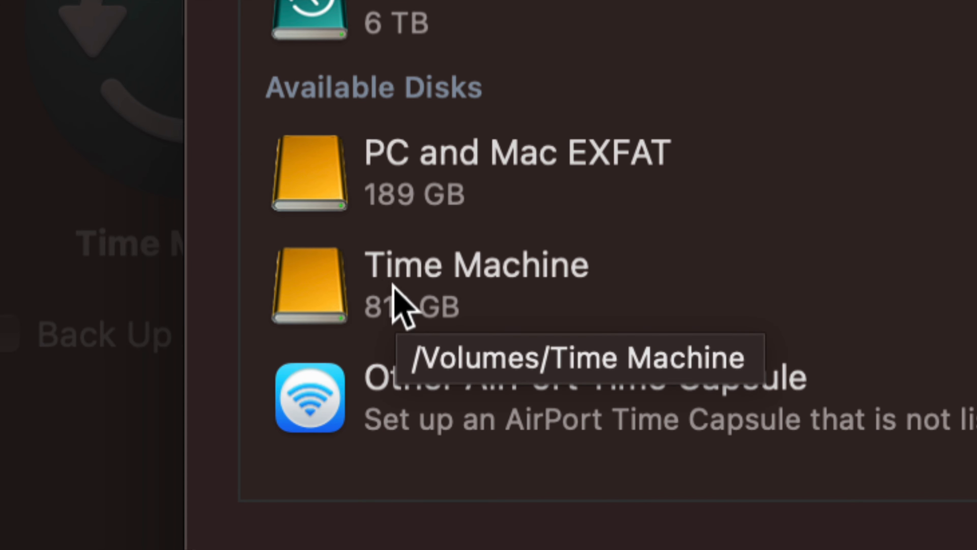
pyautogui.click(500, 271)
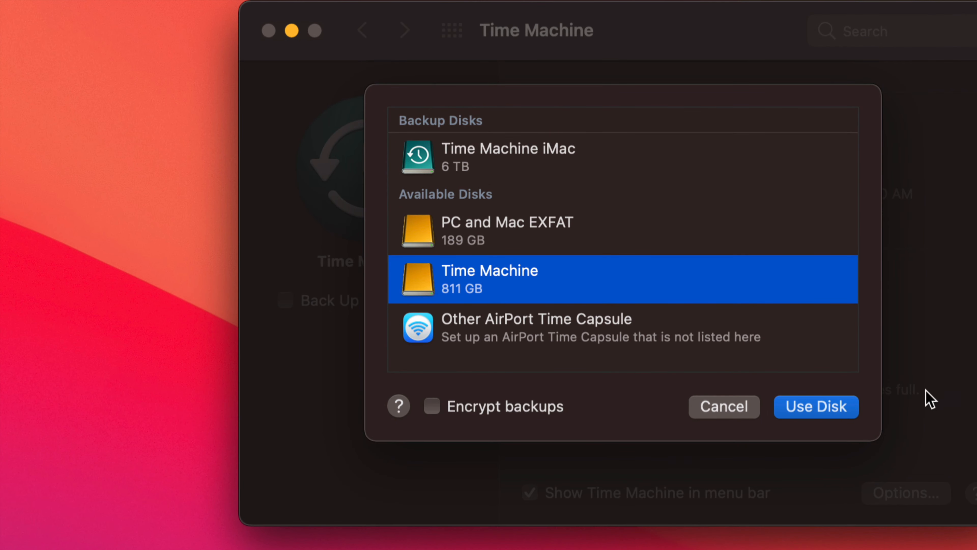
pyautogui.click(818, 407)
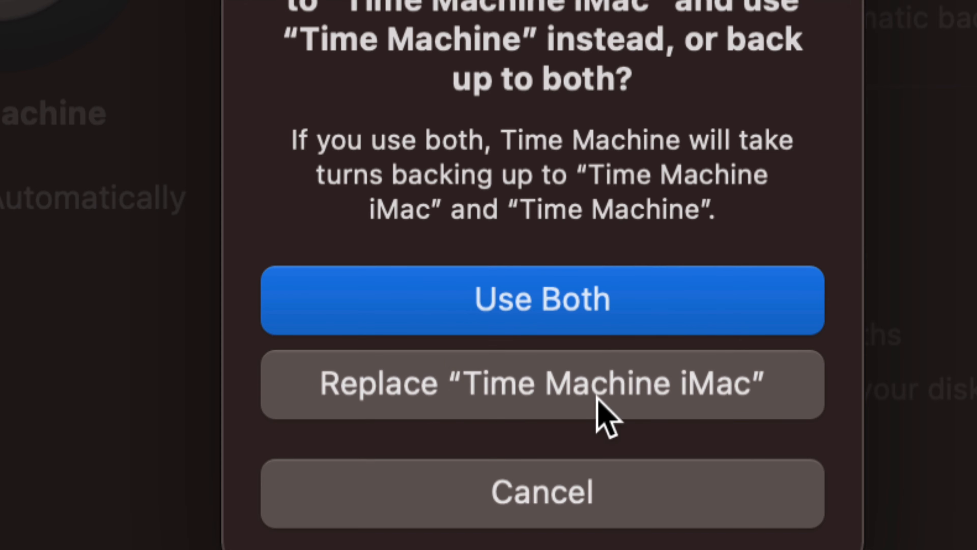
pyautogui.click(512, 296)
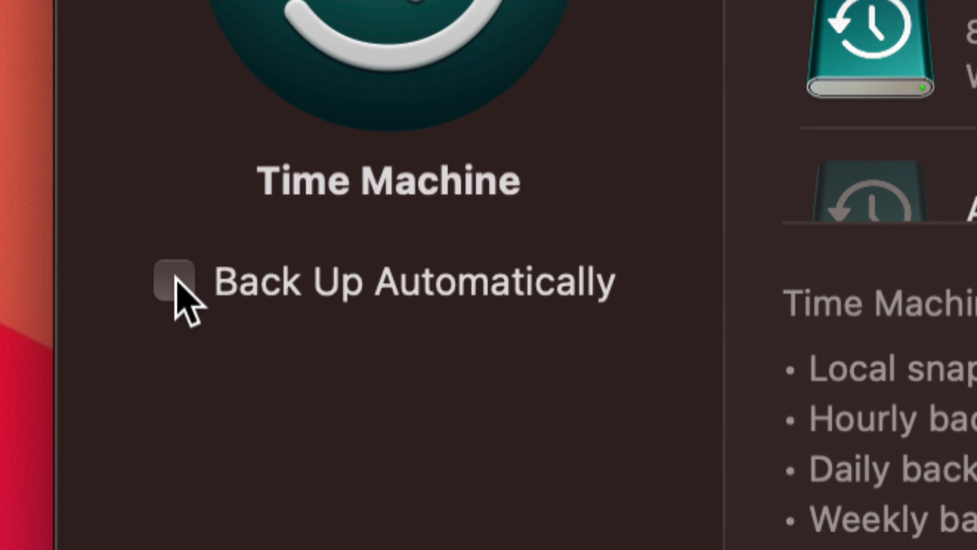
# Switch Back Up Automatically on and back off, and show the Time Machine status options
pyautogui.click(177, 277)
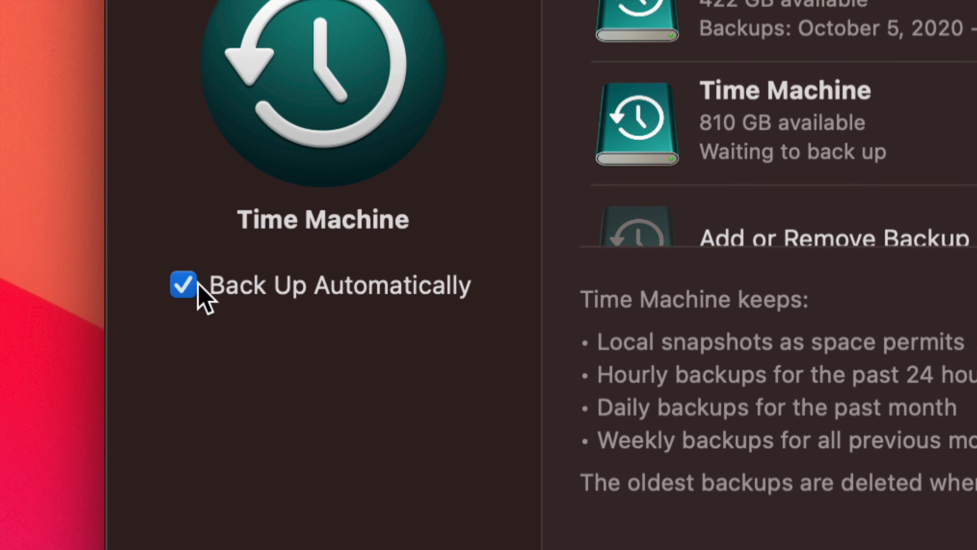
pyautogui.click(184, 286)
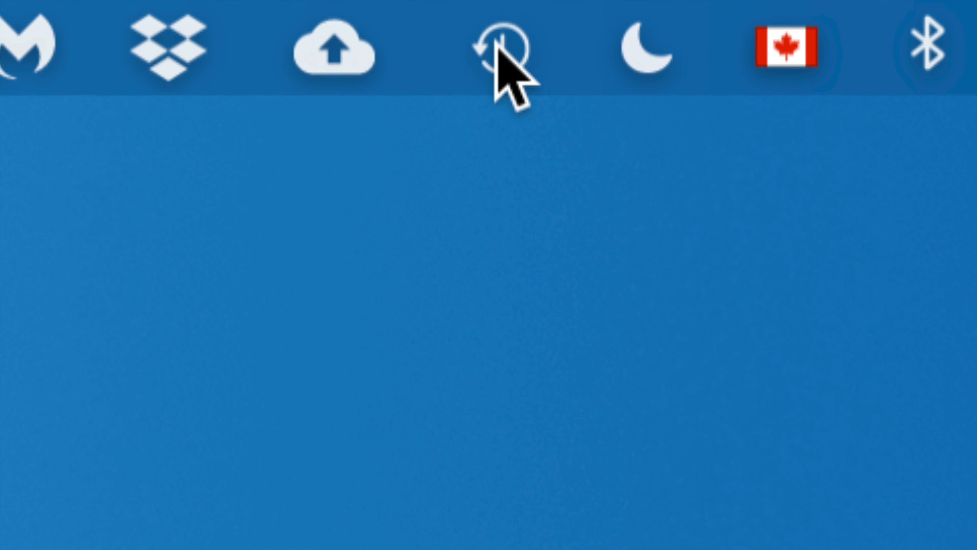
pyautogui.click(502, 56)
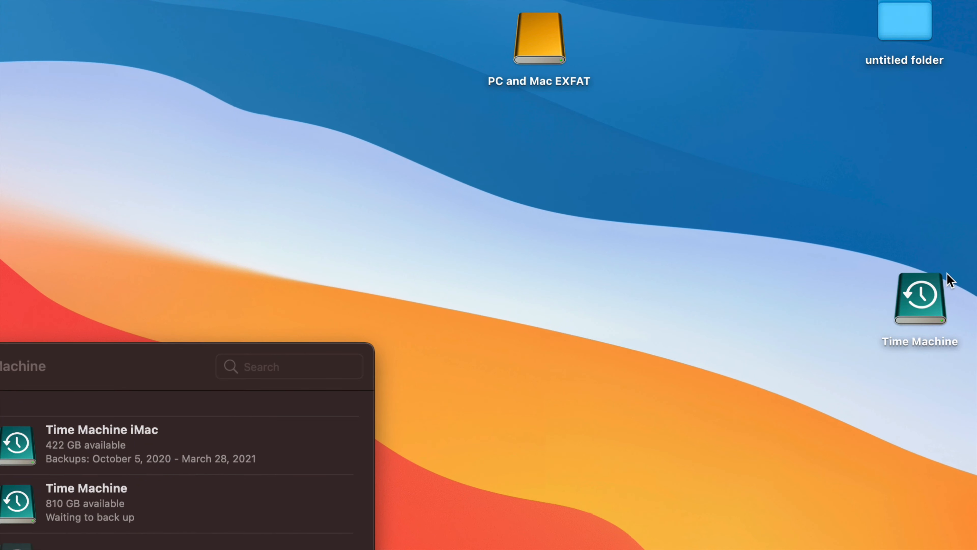
# Arrange the PC and Mac EXFAT and Time Machine drive icons side by side on the desktop
pyautogui.moveTo(931, 305); pyautogui.dragTo(557, 141)
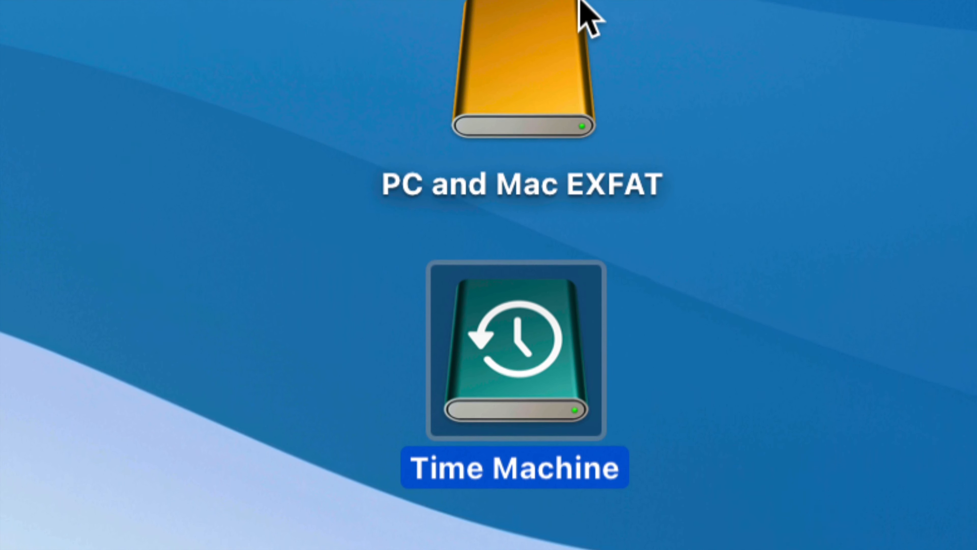
pyautogui.click(600, 65)
pyautogui.click(564, 79)
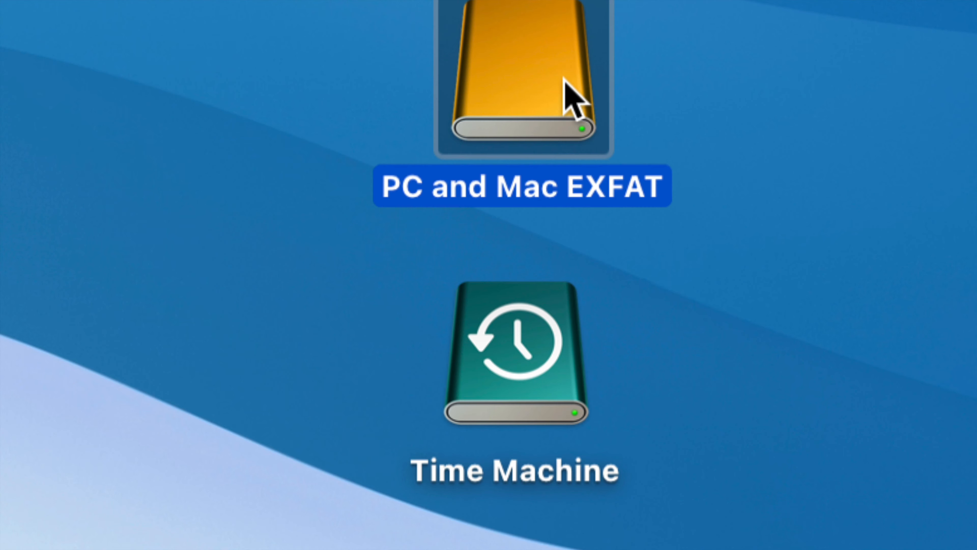
pyautogui.moveTo(564, 79); pyautogui.dragTo(317, 219)
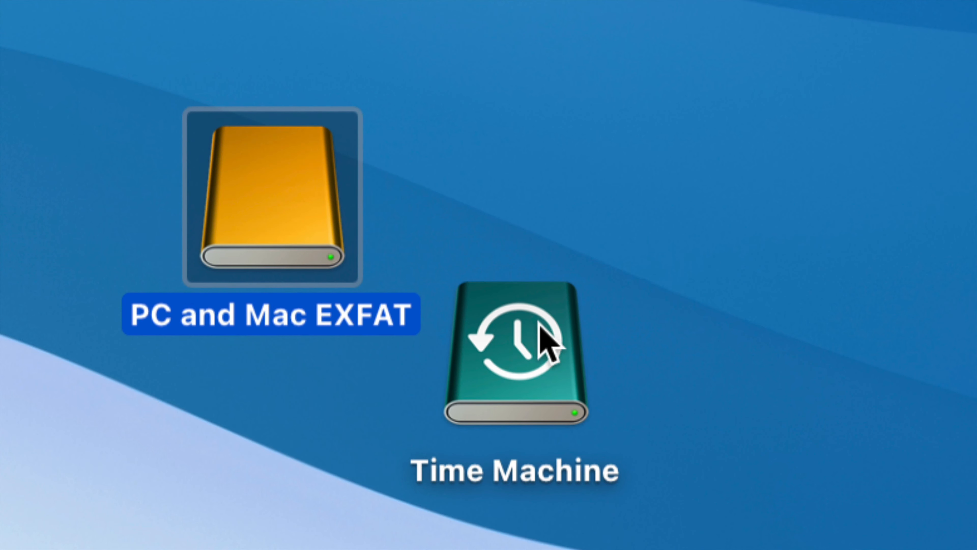
pyautogui.moveTo(539, 327); pyautogui.dragTo(654, 204)
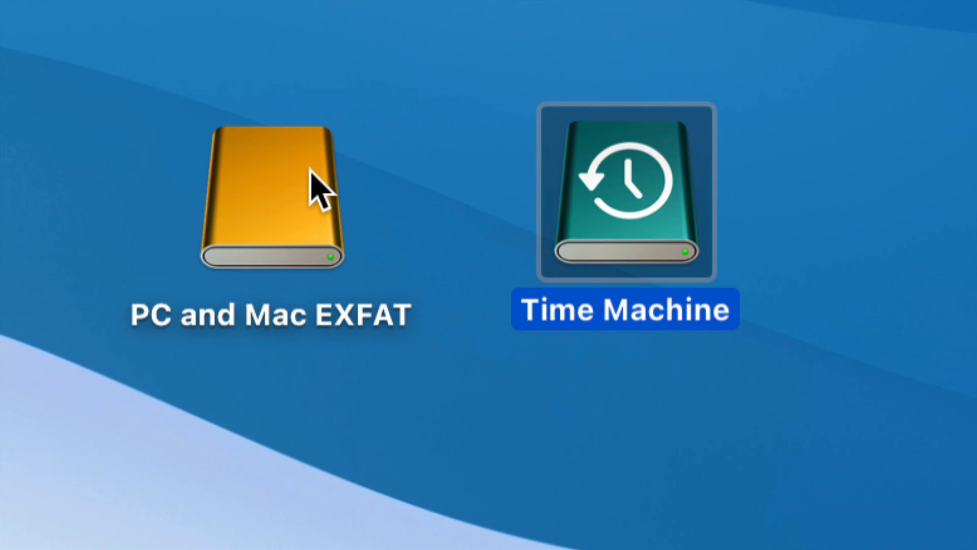
pyautogui.moveTo(310, 169); pyautogui.dragTo(231, 272)
pyautogui.moveTo(650, 166); pyautogui.dragTo(661, 227)
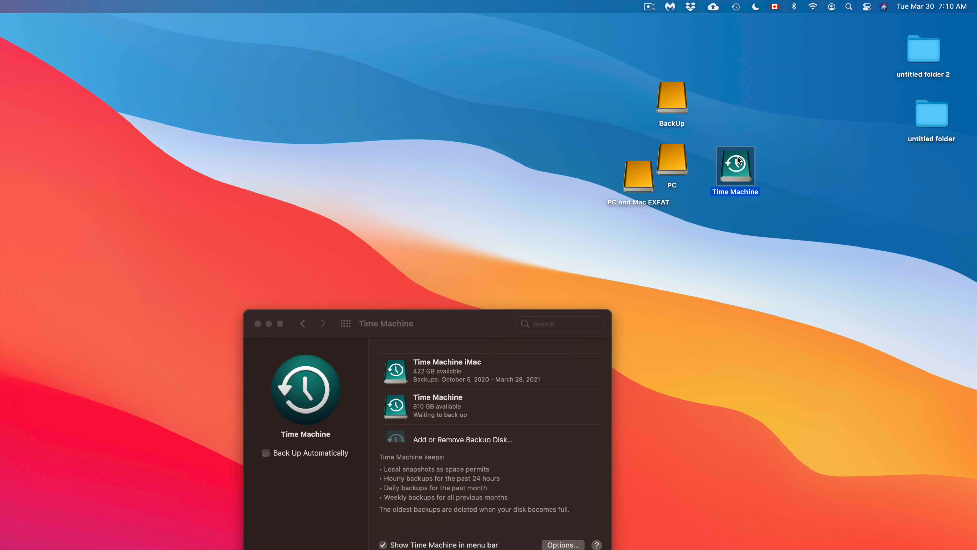
# Move the Time Machine preferences window up and away from the desktop's drive icons
pyautogui.click(436, 323)
pyautogui.moveTo(436, 323); pyautogui.dragTo(422, 166)
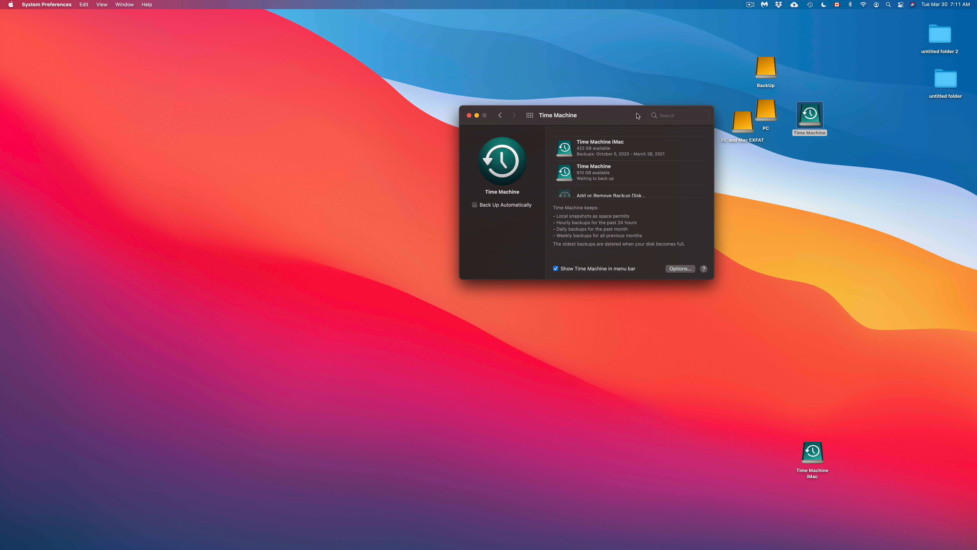
pyautogui.moveTo(420, 163); pyautogui.dragTo(209, 227)
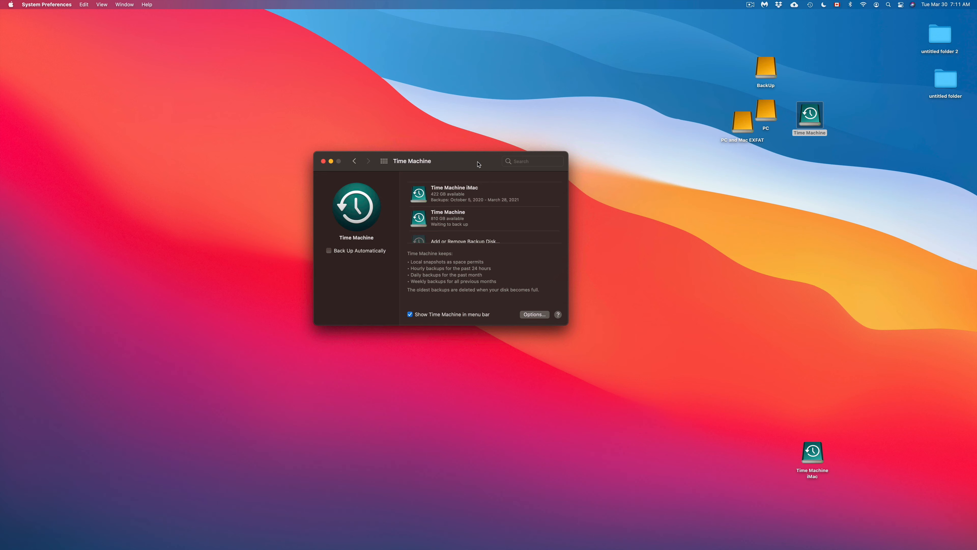
# Move the BackUp, PC, PC and Mac EXFAT and Time Machine drive icons aside together and put Time Machine iMac in their place
pyautogui.moveTo(866, 48); pyautogui.dragTo(742, 171)
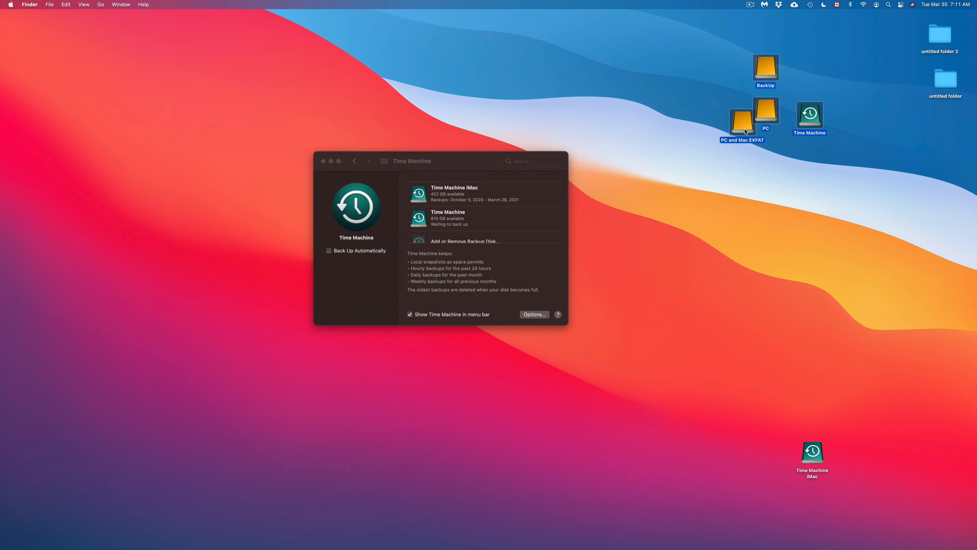
pyautogui.moveTo(744, 131); pyautogui.dragTo(91, 197)
pyautogui.moveTo(811, 460); pyautogui.dragTo(772, 64)
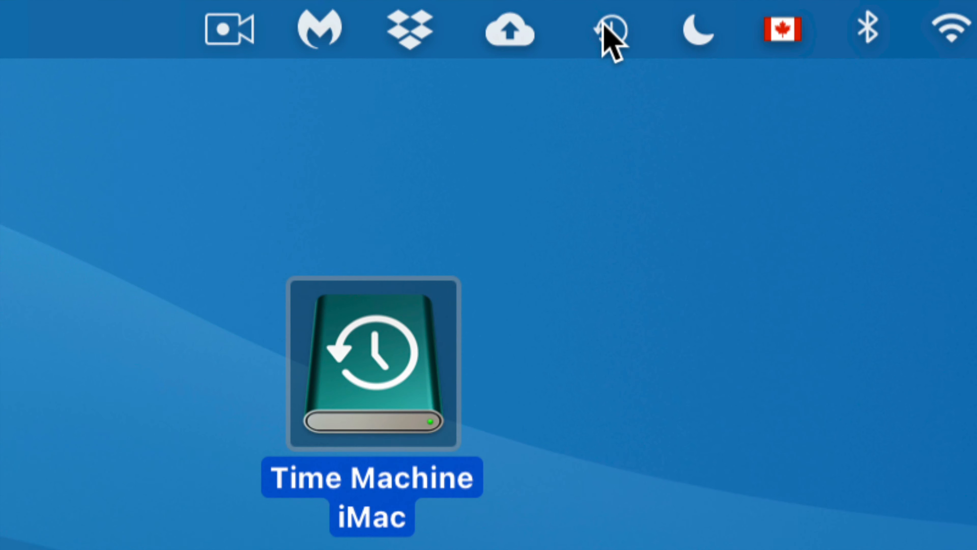
# Enter Time Machine and go back to the backup from Friday, December 4, 2020
pyautogui.click(598, 17)
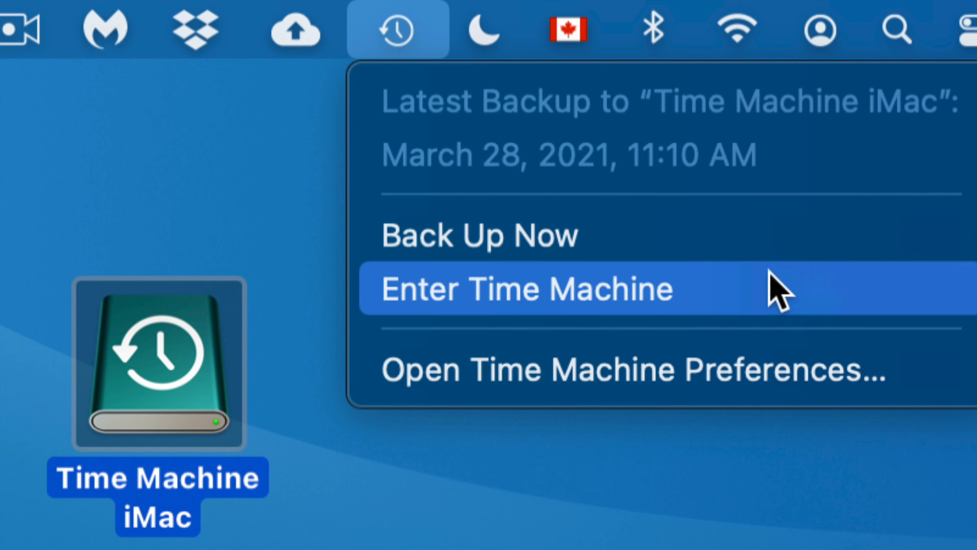
pyautogui.click(614, 283)
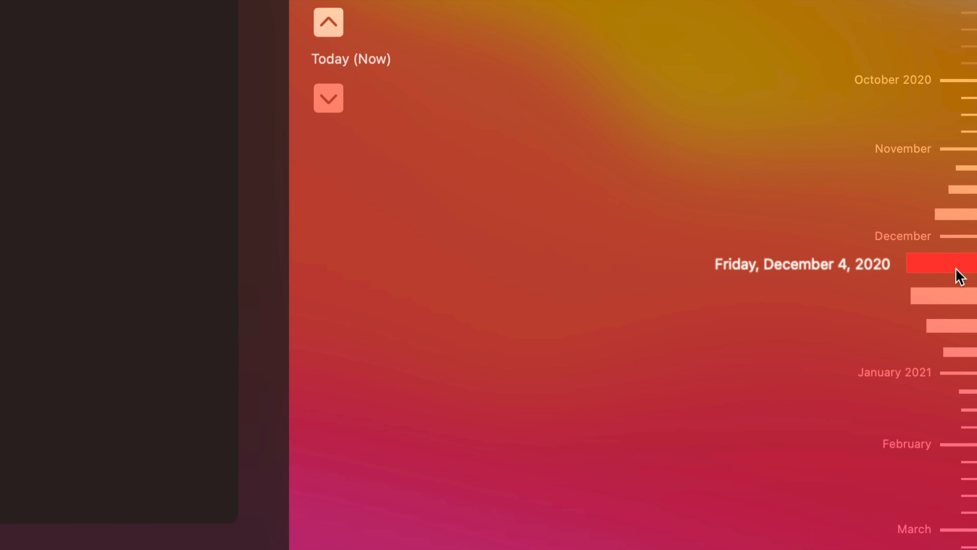
pyautogui.click(956, 269)
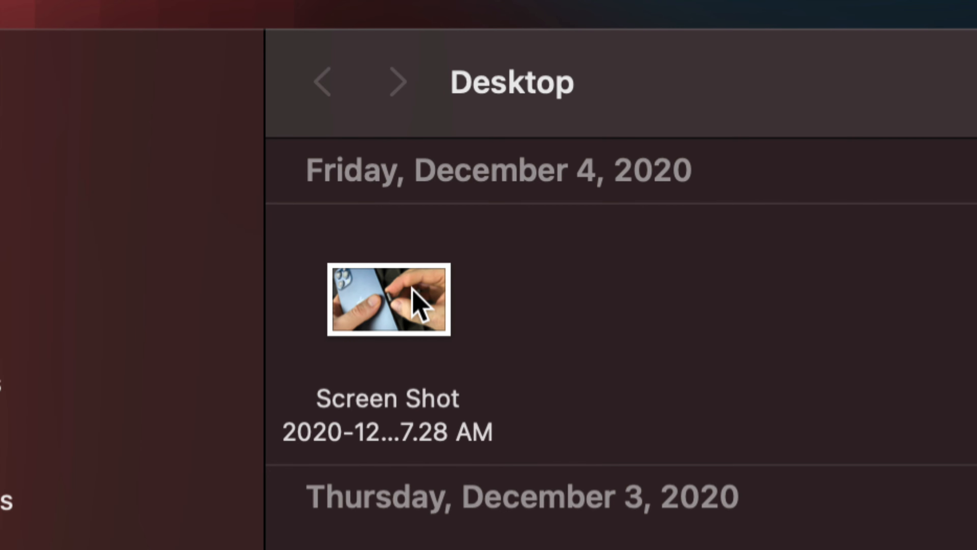
# Restore the screenshot file listed under Friday, December 4, 2020 from the Time Machine backup of the Desktop
pyautogui.click(420, 305)
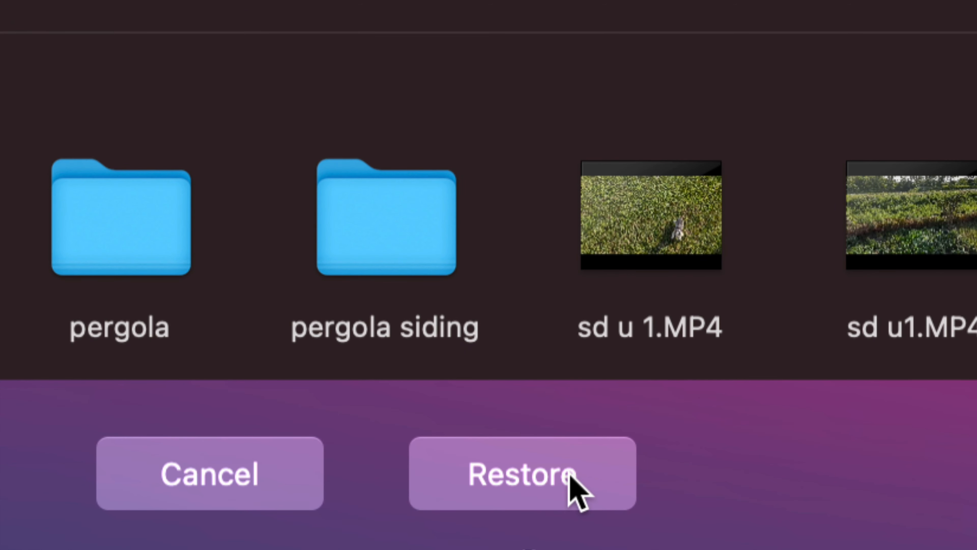
pyautogui.click(576, 489)
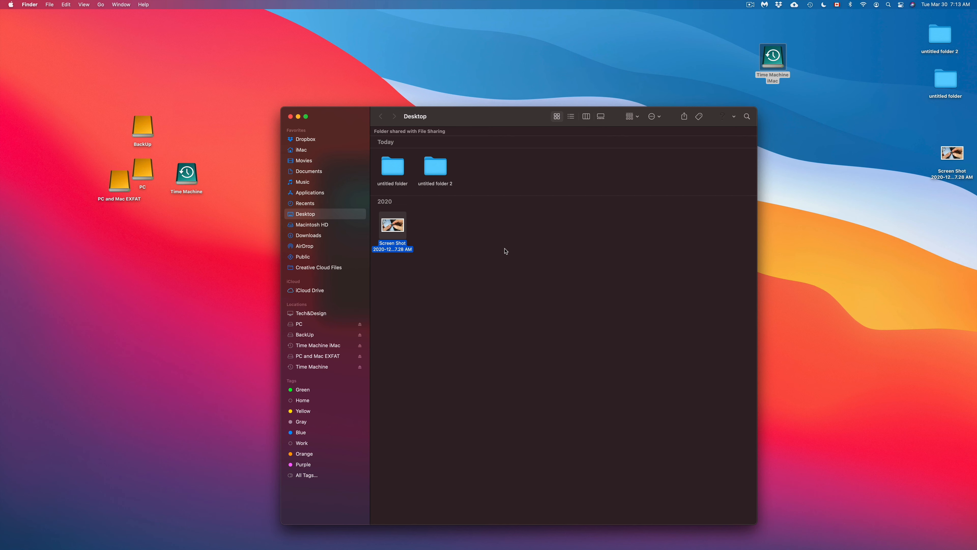
# Move the restored screenshot between the Time Machine iMac drive and the untitled folder on the desktop, and send it to the Trash
pyautogui.moveTo(964, 156); pyautogui.dragTo(900, 142)
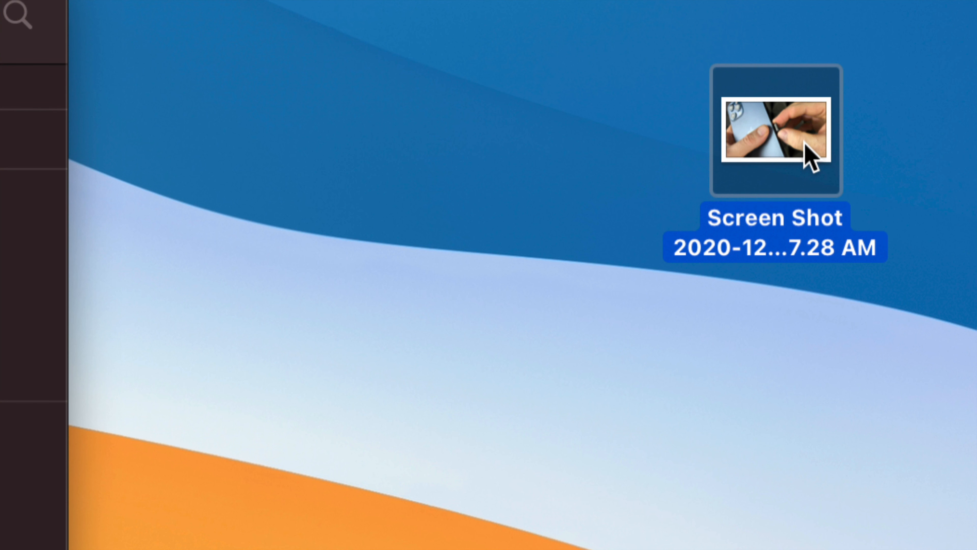
pyautogui.moveTo(805, 144); pyautogui.dragTo(684, 182)
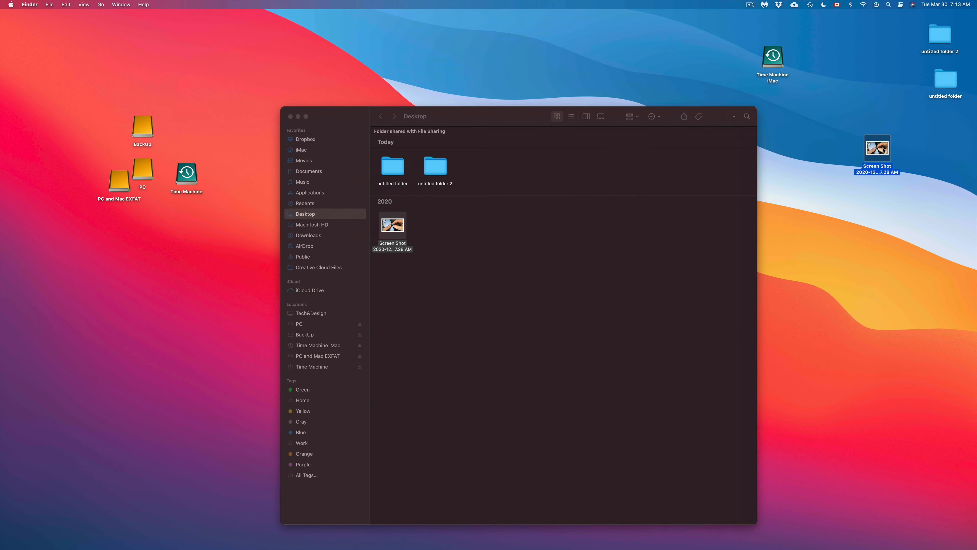
pyautogui.moveTo(884, 149); pyautogui.dragTo(875, 88)
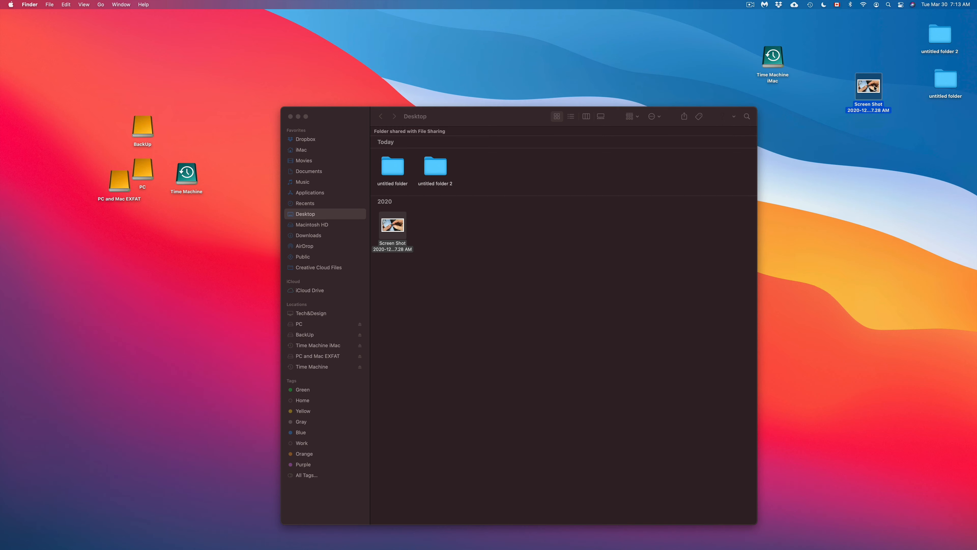
pyautogui.press('super+BackSpace')
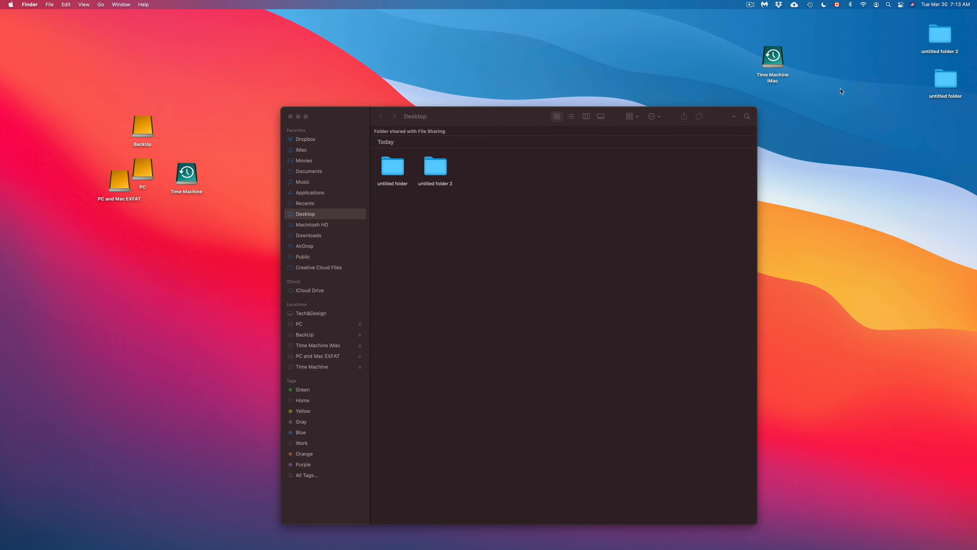
pyautogui.moveTo(493, 128); pyautogui.dragTo(560, 127)
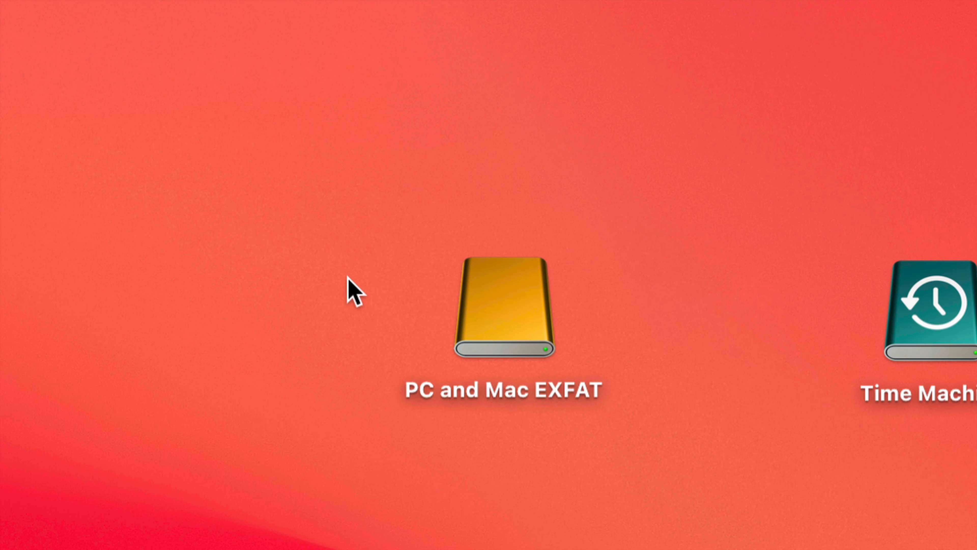
# Create a new untitled folder on the PC and Mac EXFAT drive and move the drive's icon to the other side of Time Machine
pyautogui.click(570, 333)
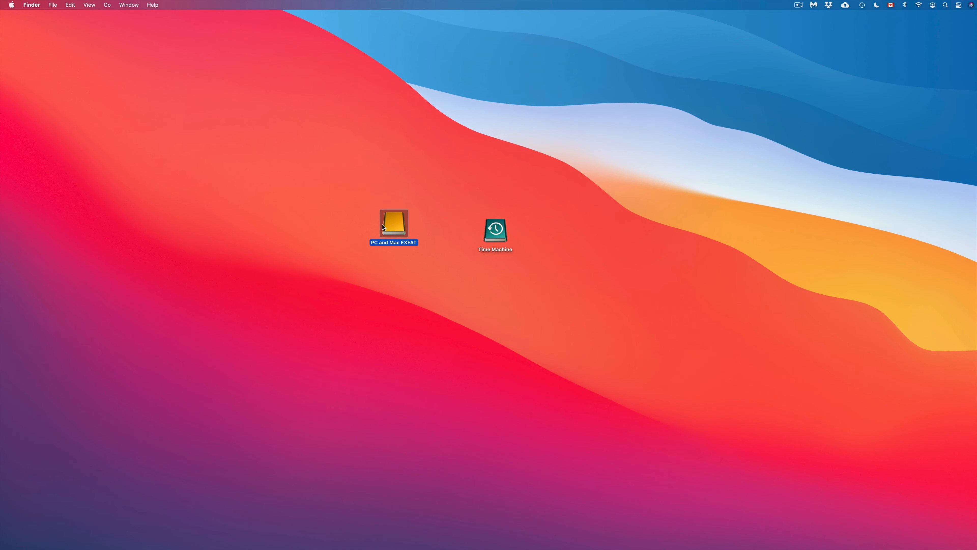
pyautogui.doubleClick(389, 226)
pyautogui.moveTo(414, 127); pyautogui.dragTo(458, 190)
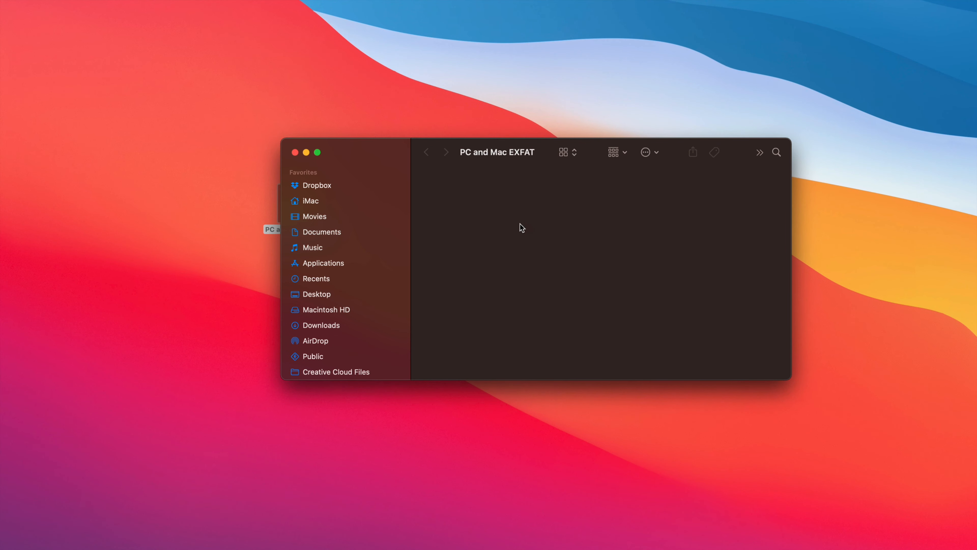
pyautogui.rightClick(522, 228)
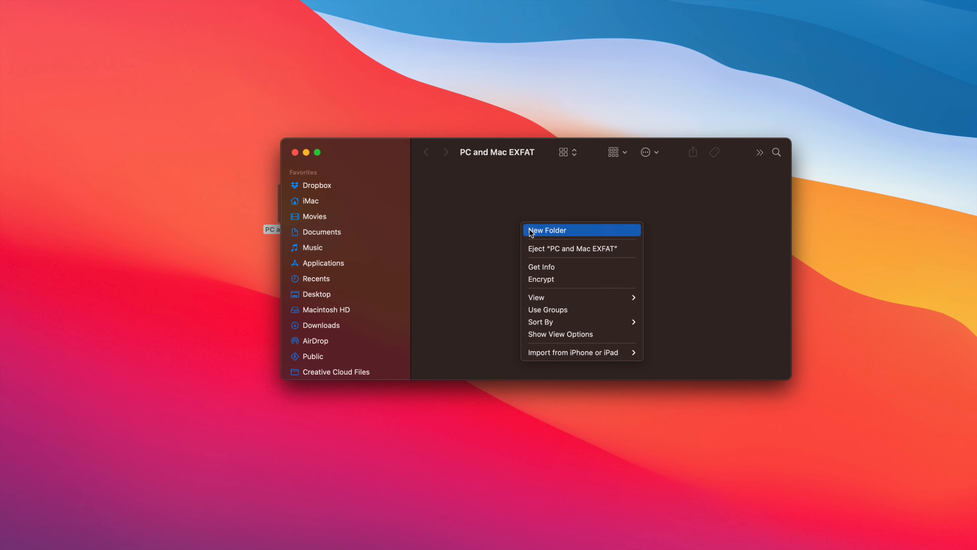
pyautogui.click(533, 230)
pyautogui.click(639, 257)
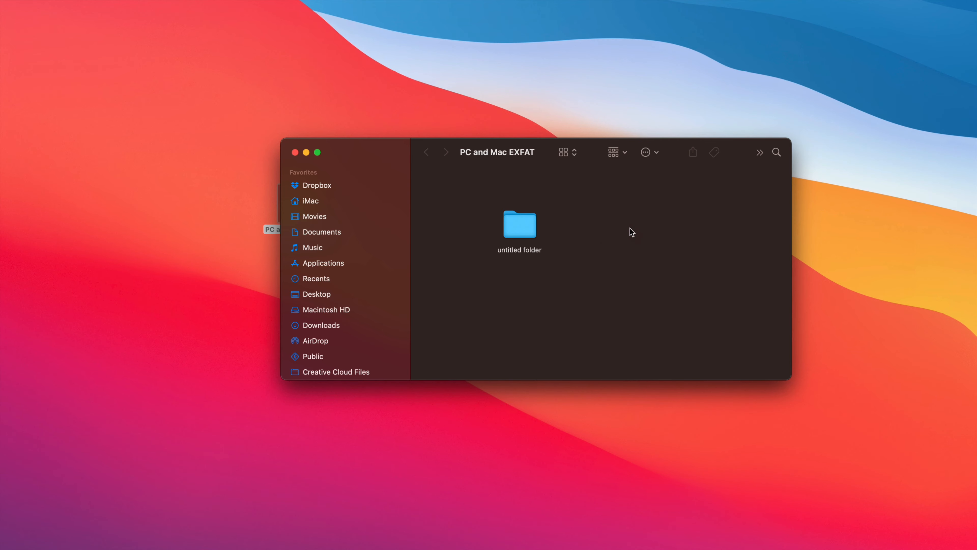
pyautogui.click(294, 152)
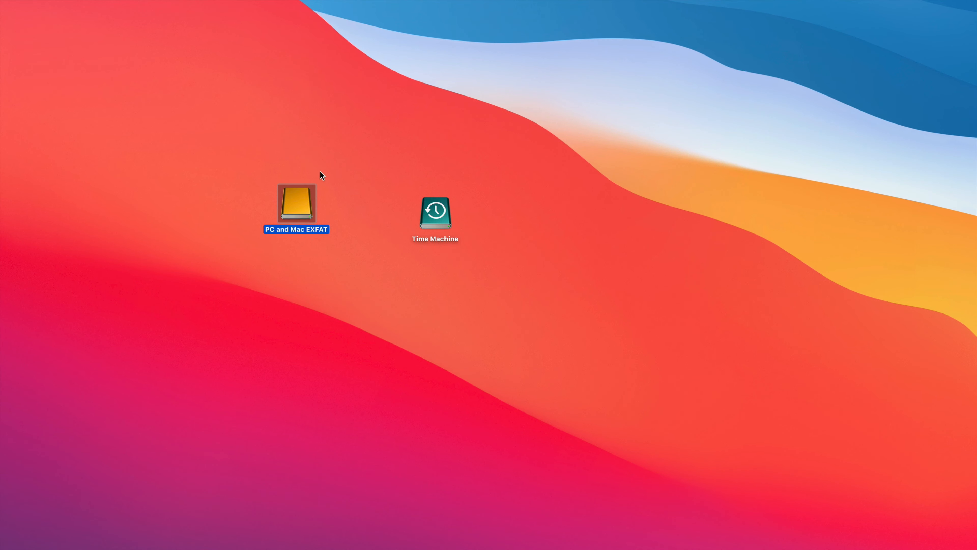
pyautogui.moveTo(303, 199); pyautogui.dragTo(510, 209)
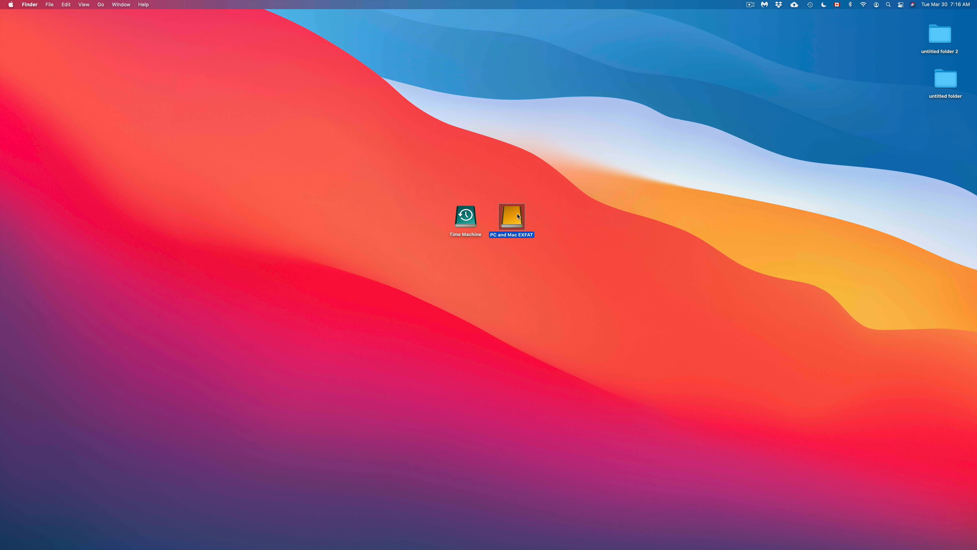
# Open Disk Utility, collapse the internal Fusion Drive and keep the external CT1000MX disk's volumes expanded
pyautogui.click(651, 545)
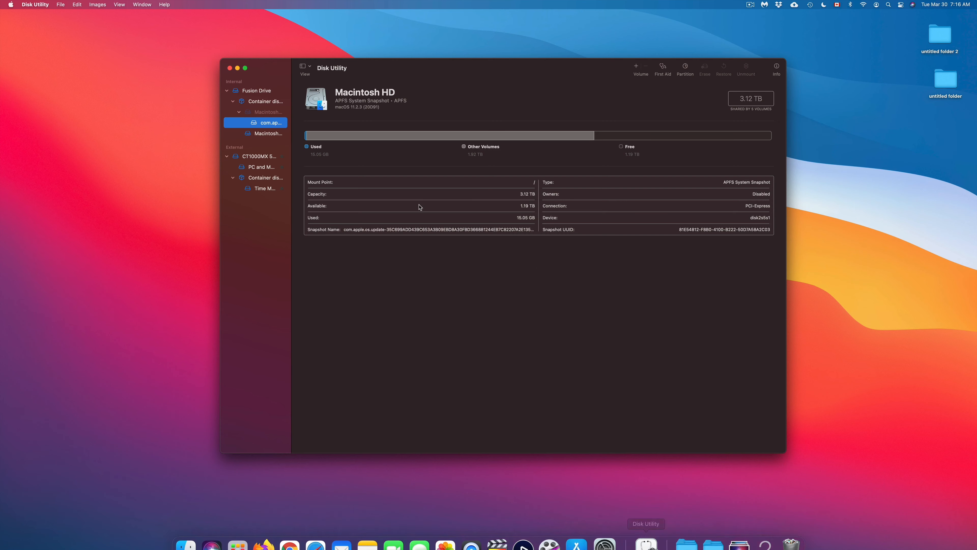
pyautogui.moveTo(281, 68); pyautogui.dragTo(320, 67)
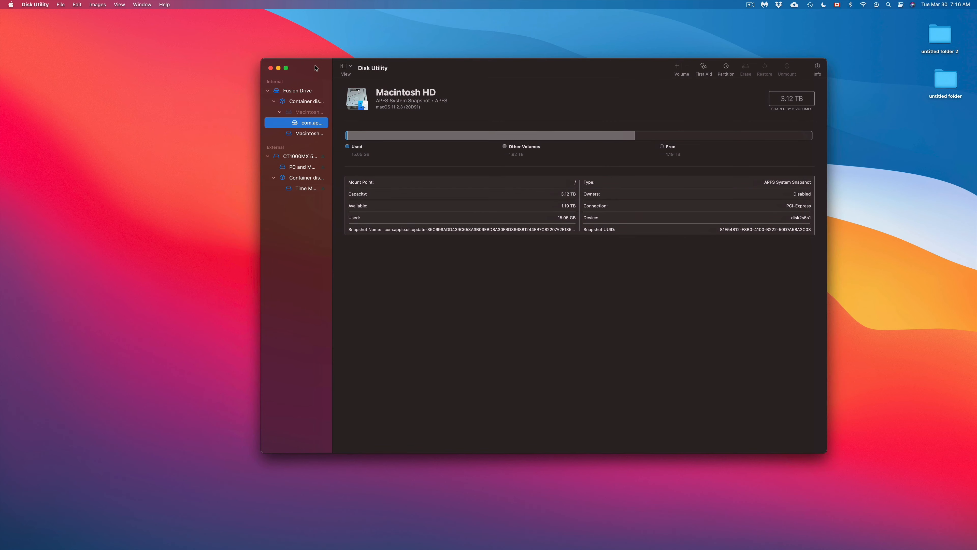
pyautogui.click(267, 91)
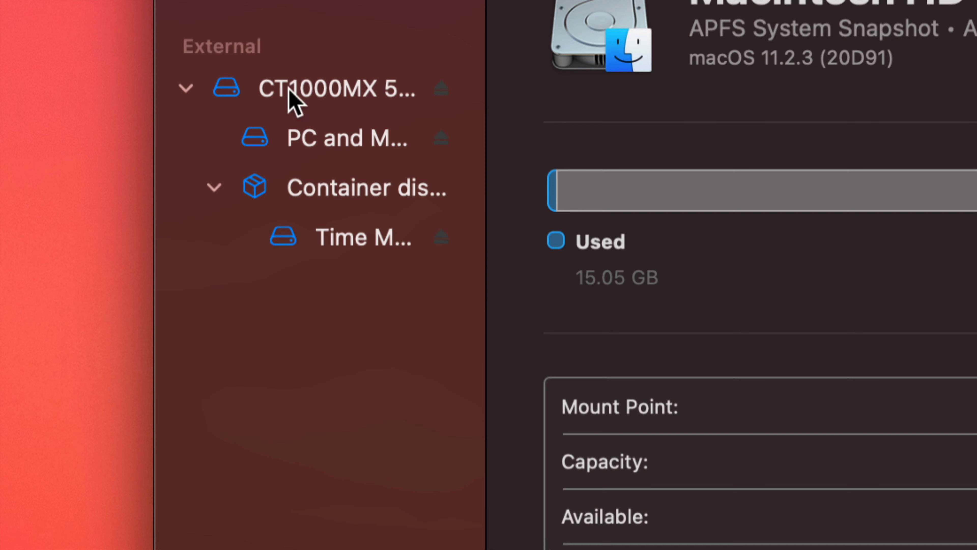
pyautogui.click(186, 90)
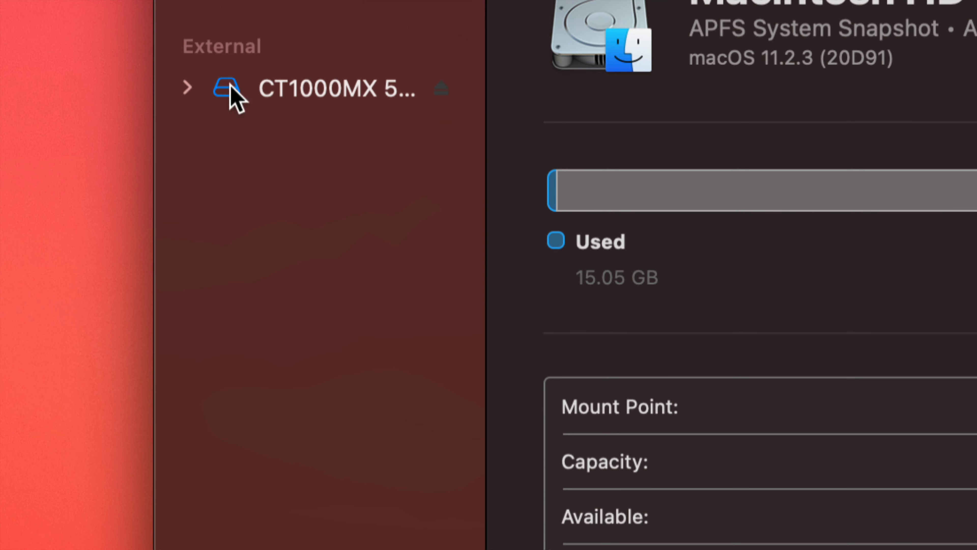
pyautogui.click(186, 88)
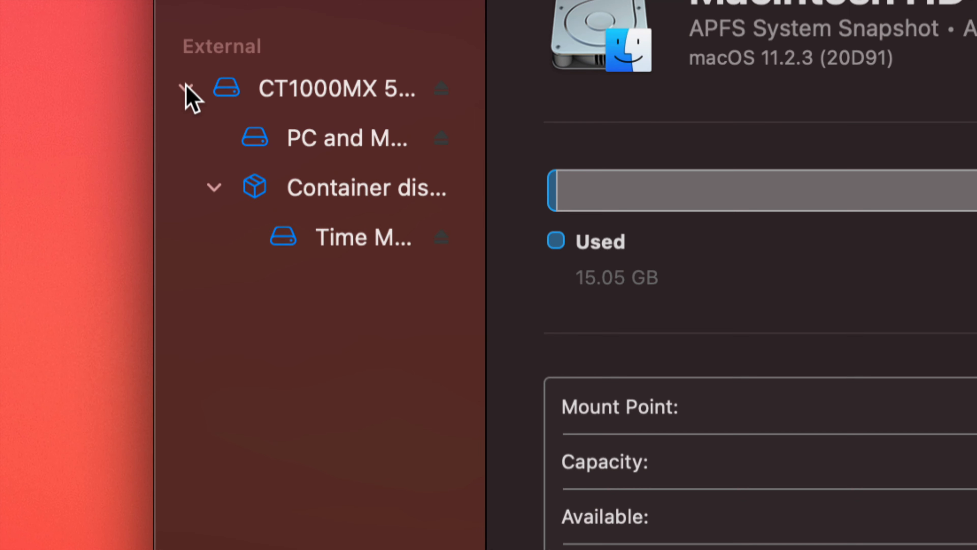
pyautogui.click(186, 90)
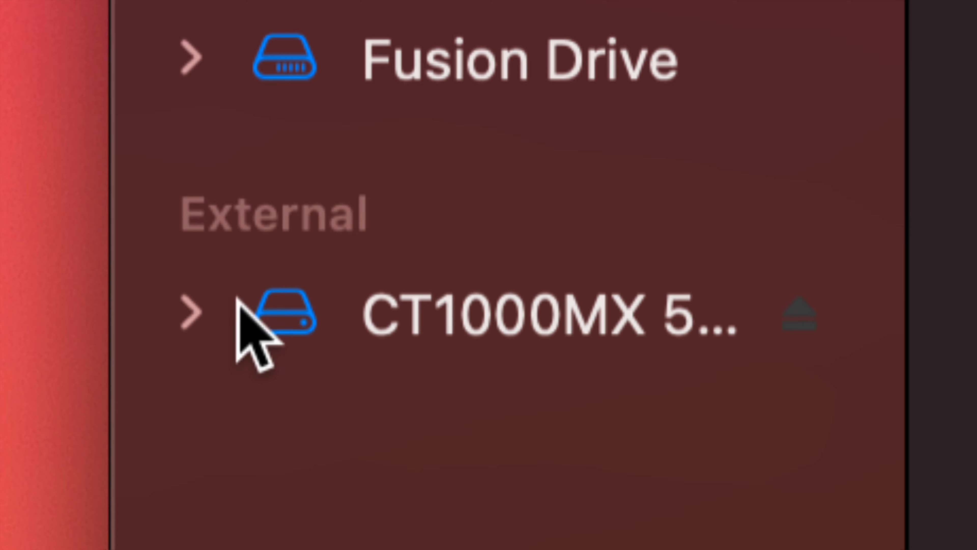
pyautogui.click(198, 308)
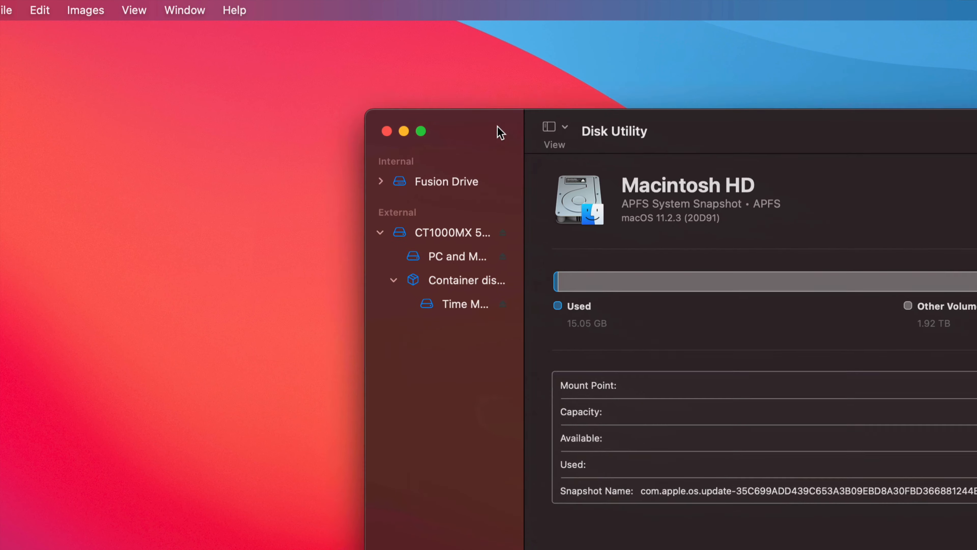
# Compare the format and capacity details of the PC and Mac EXFAT and Time Machine volumes
pyautogui.moveTo(500, 133); pyautogui.dragTo(270, 90)
pyautogui.click(230, 211)
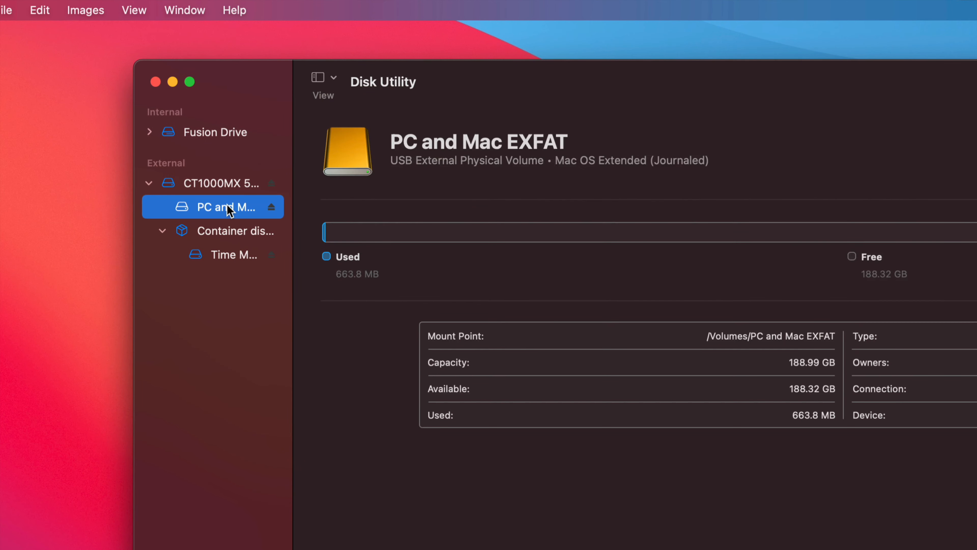
pyautogui.click(233, 255)
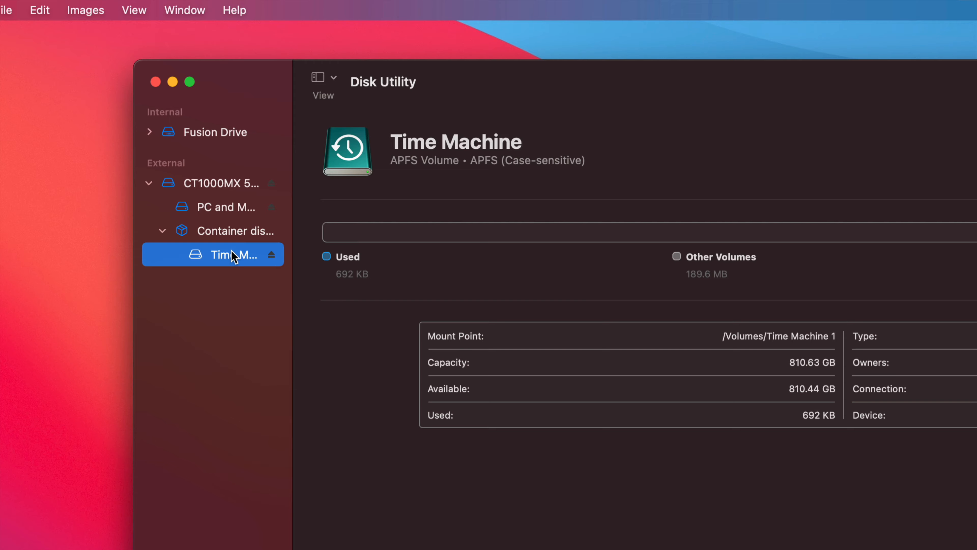
pyautogui.click(227, 210)
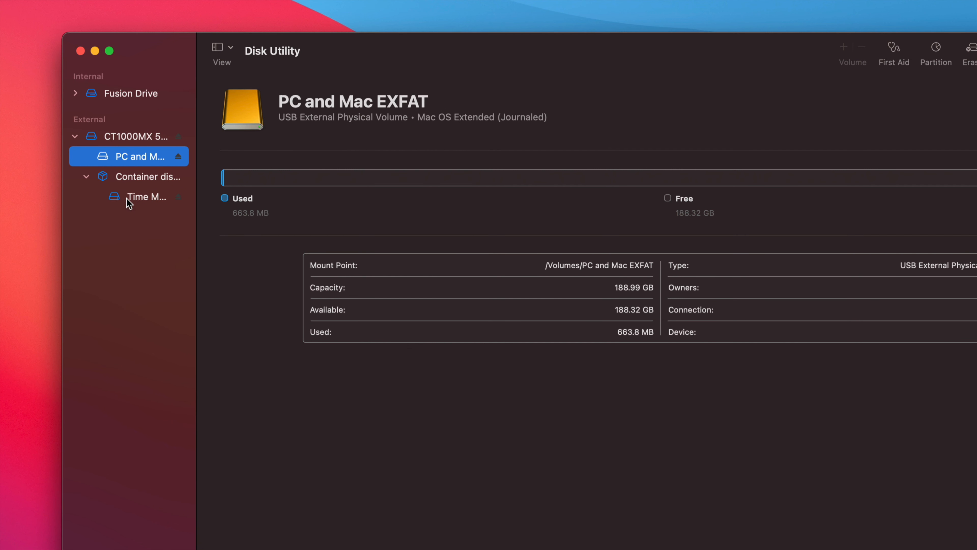
pyautogui.click(129, 201)
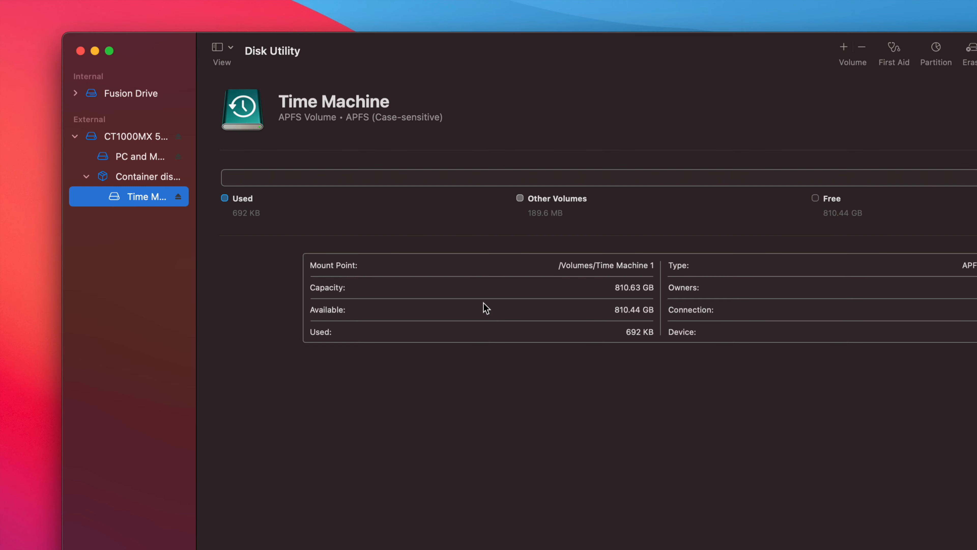
pyautogui.click(127, 161)
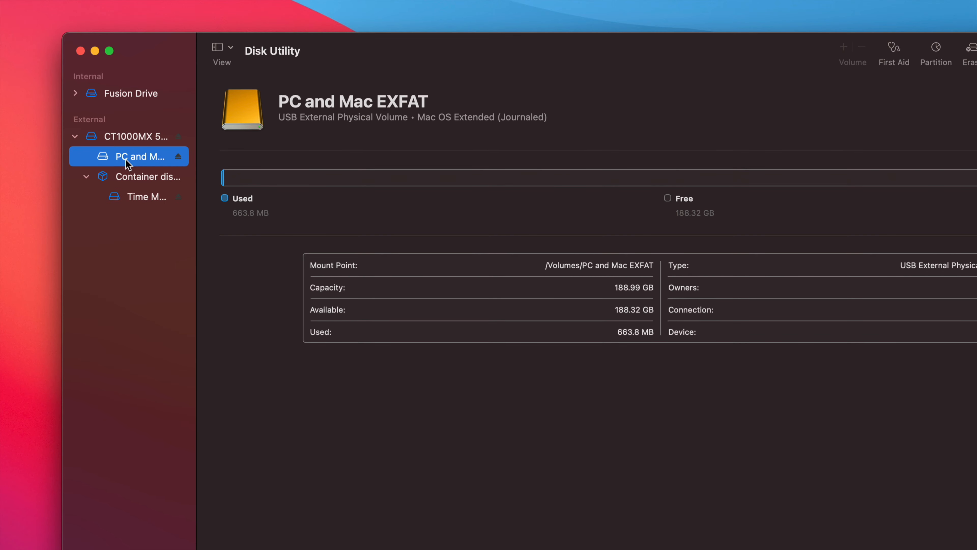
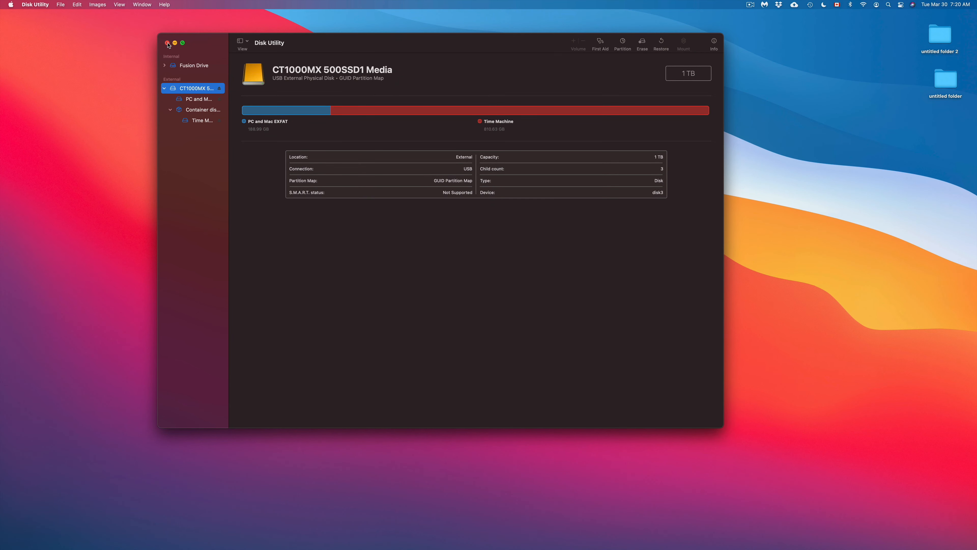
# Close Disk Utility and move the Time Machine and PC and Mac EXFAT drive icons together across the desktop
pyautogui.click(168, 43)
pyautogui.keyDown('shift'); pyautogui.click(466, 221); pyautogui.keyUp('shift')
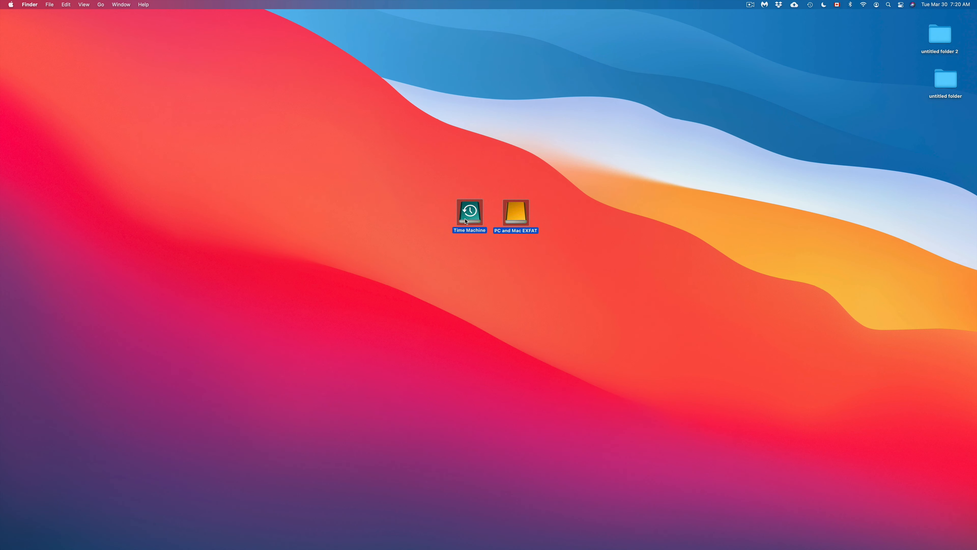
pyautogui.moveTo(466, 221); pyautogui.dragTo(541, 232)
pyautogui.click(608, 306)
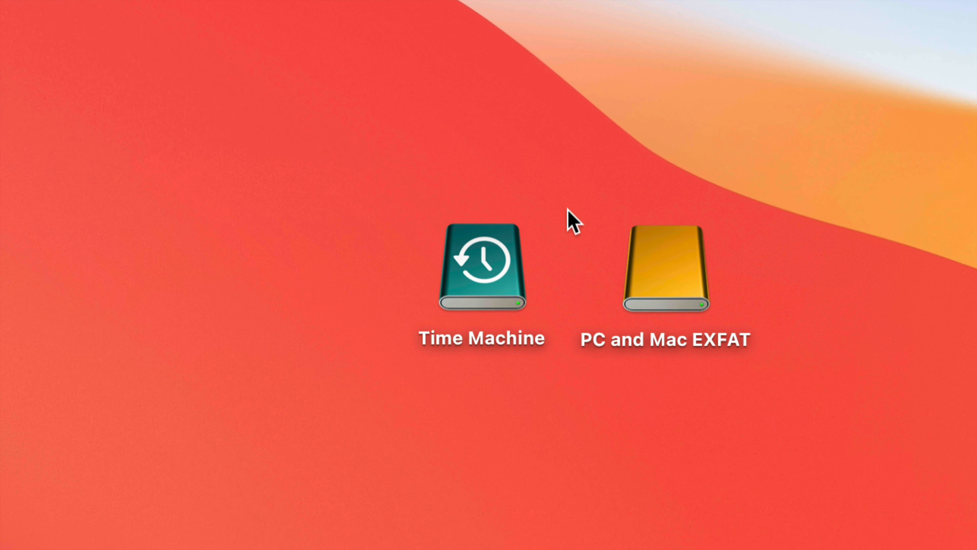
# Eject the PC and Mac EXFAT drive together with all other volumes on the same disk
pyautogui.rightClick(648, 271)
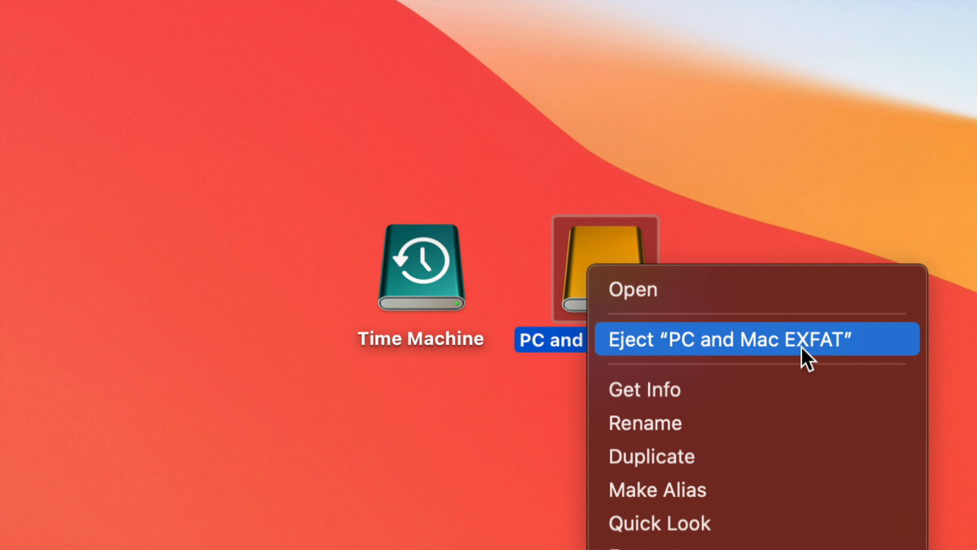
pyautogui.press('alt')
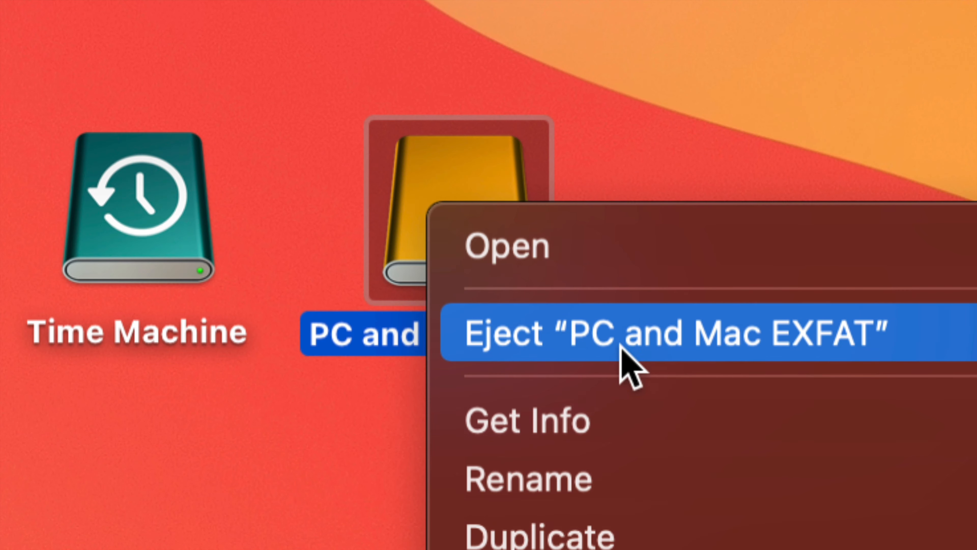
pyautogui.click(618, 348)
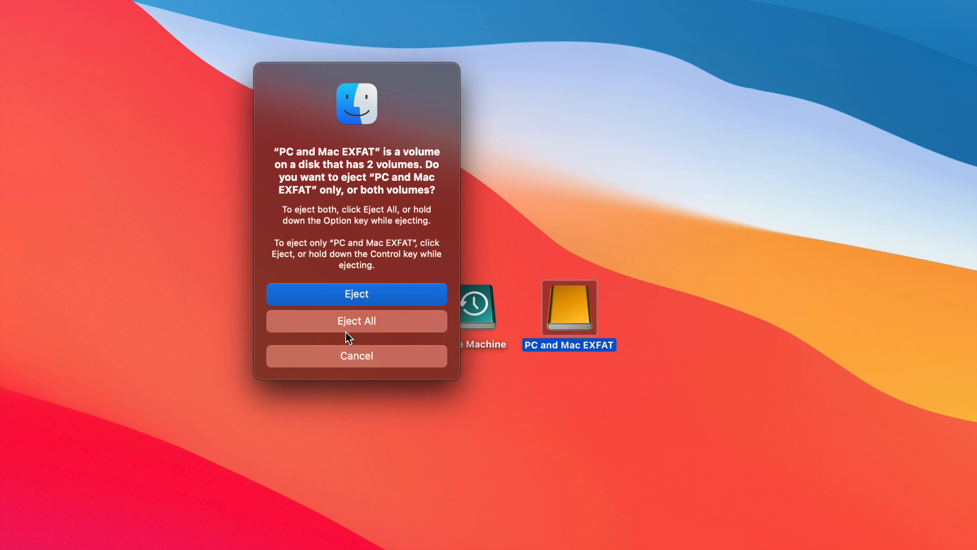
pyautogui.click(352, 322)
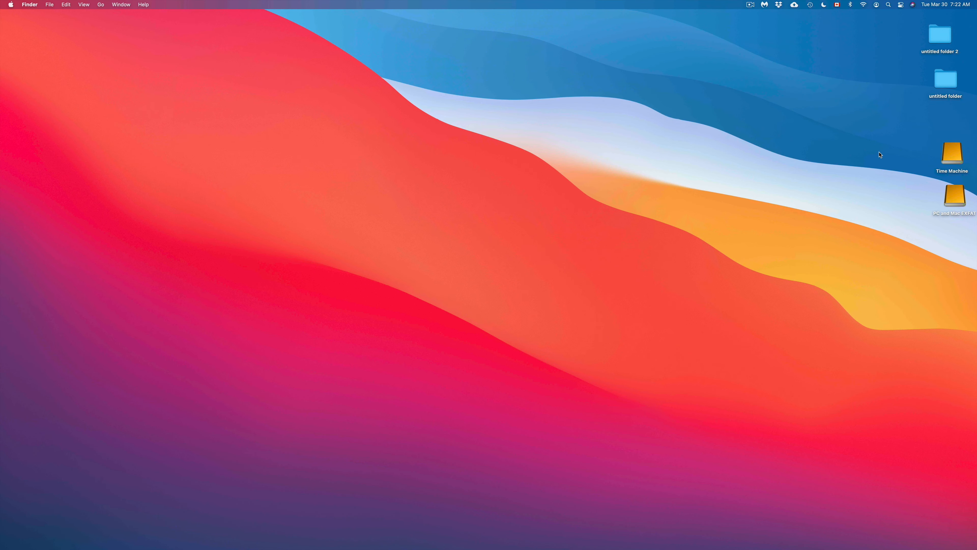
# Bring the reconnected Time Machine and PC and Mac EXFAT drive icons to the middle of the desktop and place them side by side
pyautogui.moveTo(880, 155); pyautogui.dragTo(953, 246)
pyautogui.moveTo(957, 158); pyautogui.dragTo(657, 164)
pyautogui.click(704, 160)
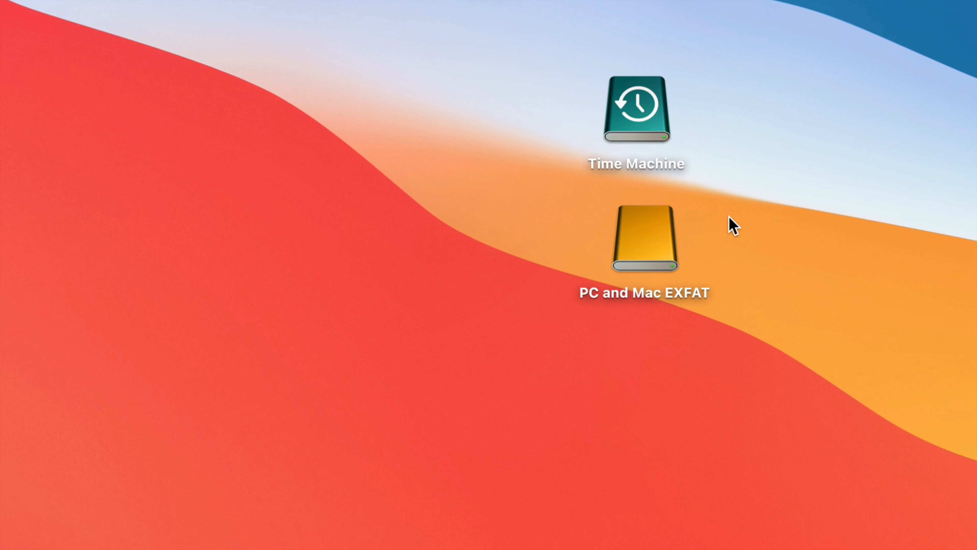
pyautogui.moveTo(656, 127); pyautogui.dragTo(363, 368)
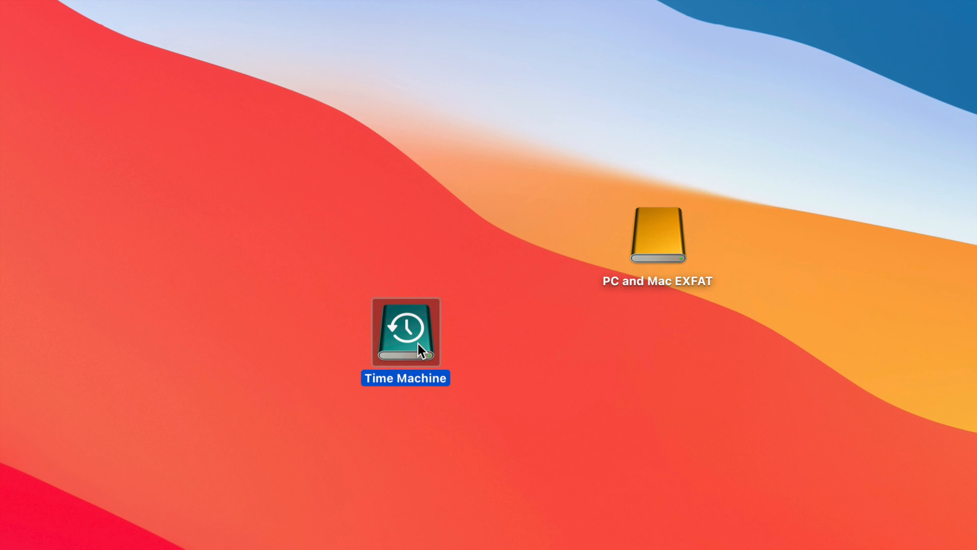
pyautogui.moveTo(644, 267); pyautogui.dragTo(529, 343)
pyautogui.click(456, 343)
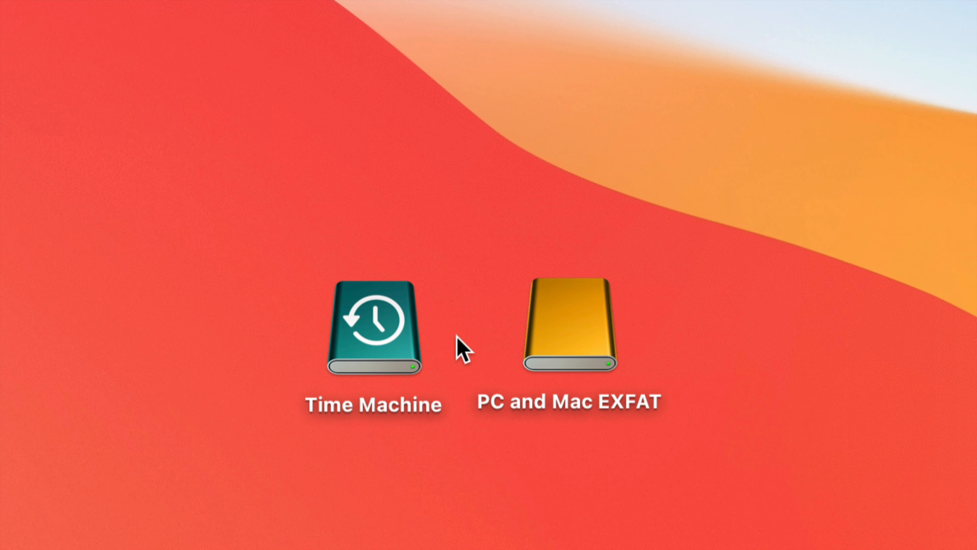
# Move the PC and Mac EXFAT drive icon farther from the Time Machine icon and select the Time Machine drive
pyautogui.moveTo(537, 342); pyautogui.dragTo(622, 348)
pyautogui.click(366, 341)
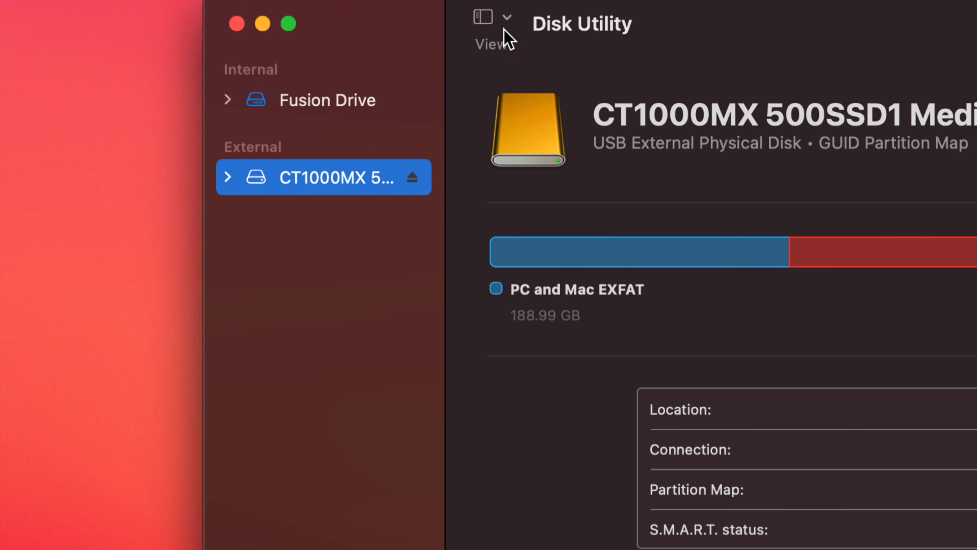
# With all devices shown, erase the whole CT1000MX 500SSD1 disk as Mac OS Extended (Journaled) with the GUID Partition Map scheme, named Untitled
pyautogui.click(504, 12)
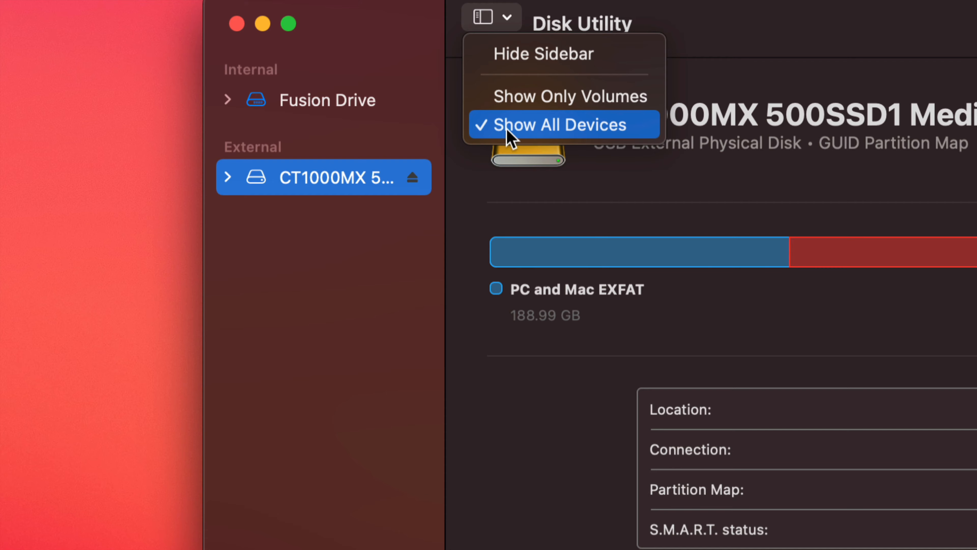
pyautogui.click(275, 286)
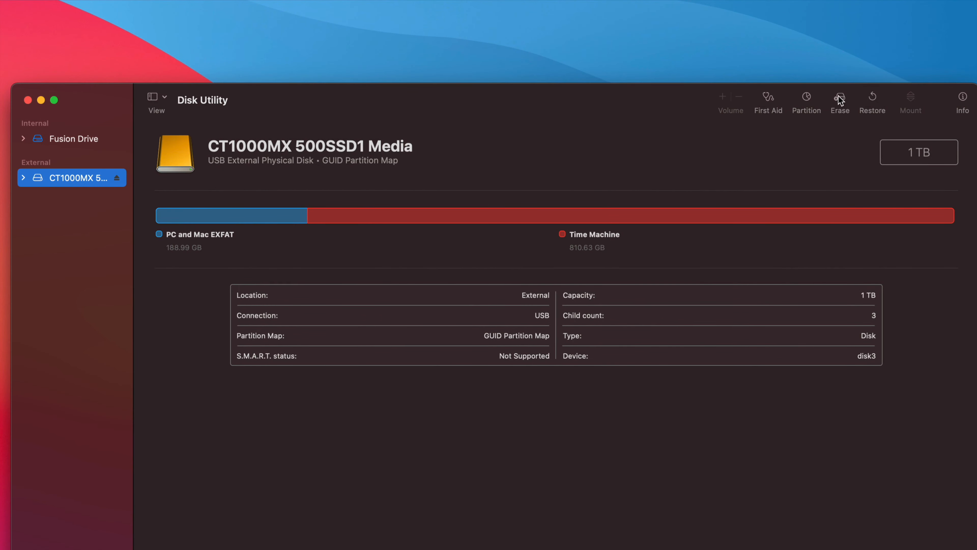
pyautogui.click(840, 100)
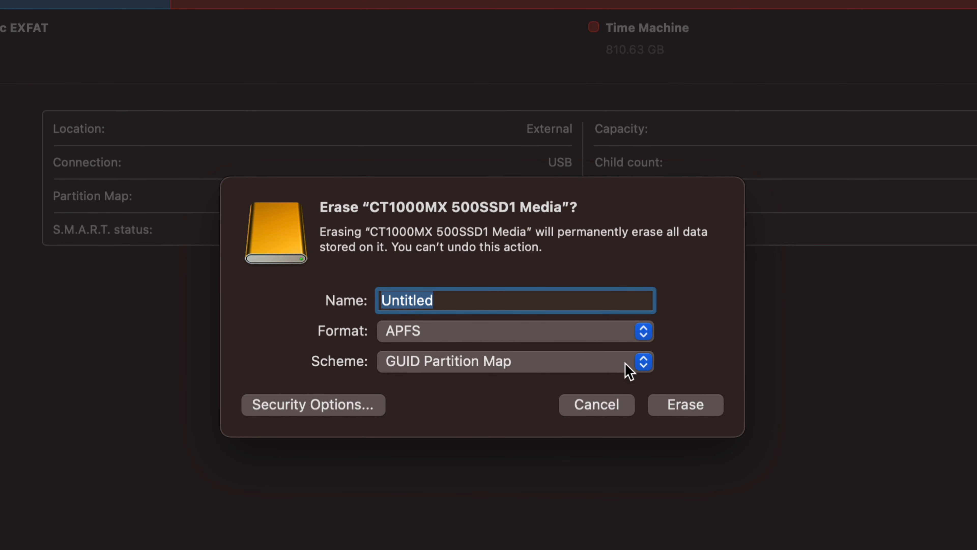
pyautogui.click(626, 333)
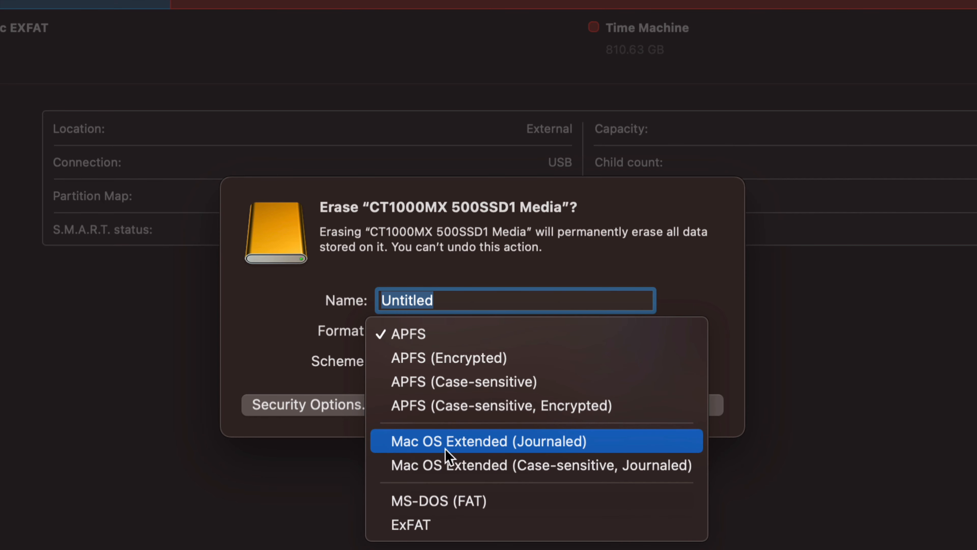
pyautogui.click(487, 444)
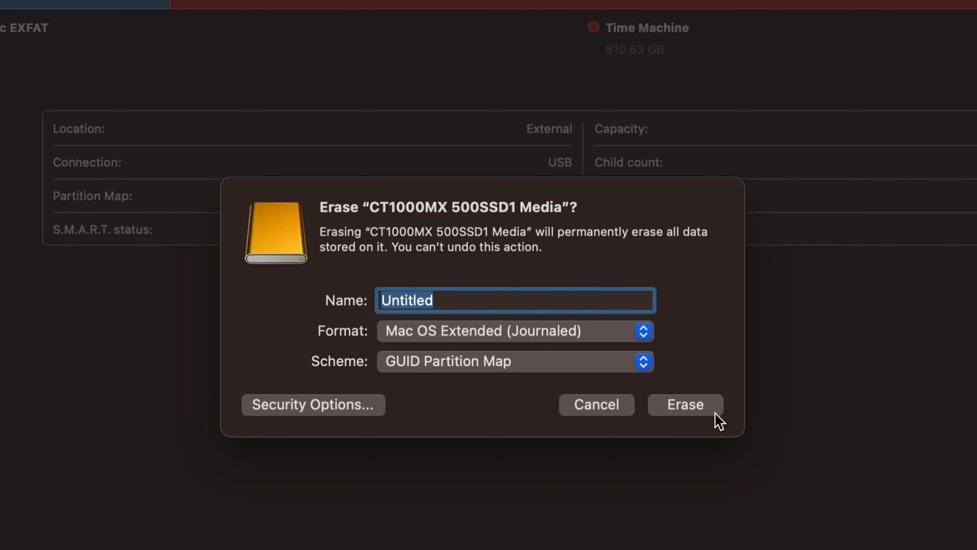
pyautogui.click(691, 408)
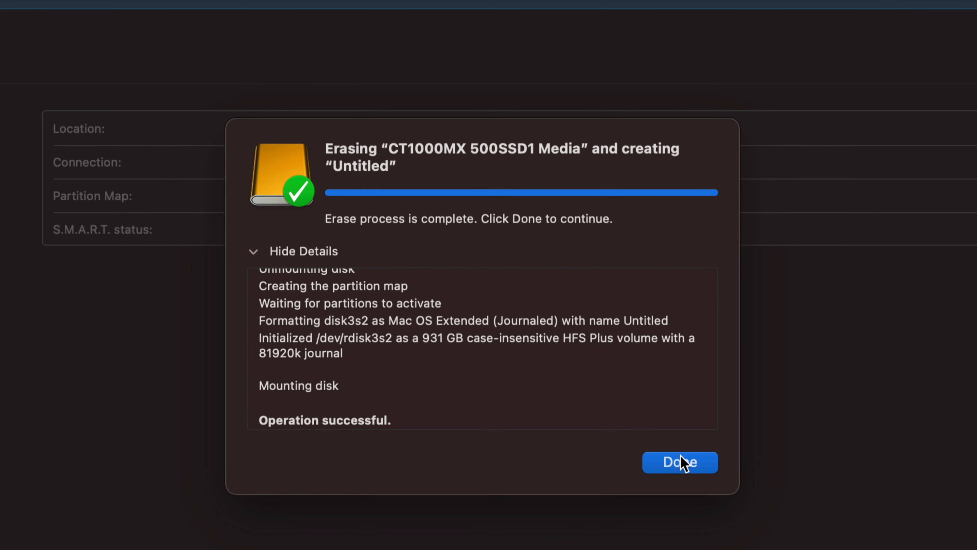
pyautogui.click(694, 468)
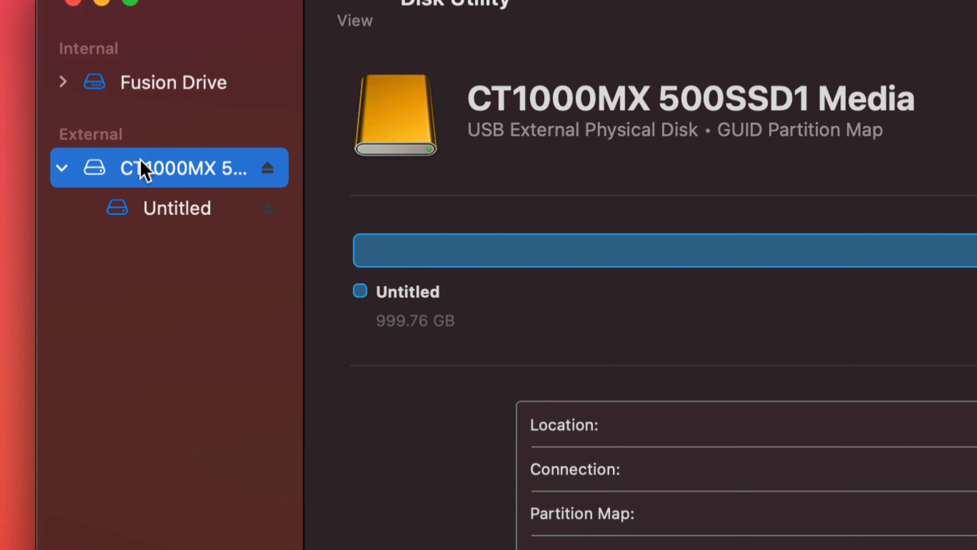
# Collapse and expand the erased external disk in the device list and inspect its Untitled volume
pyautogui.click(63, 167)
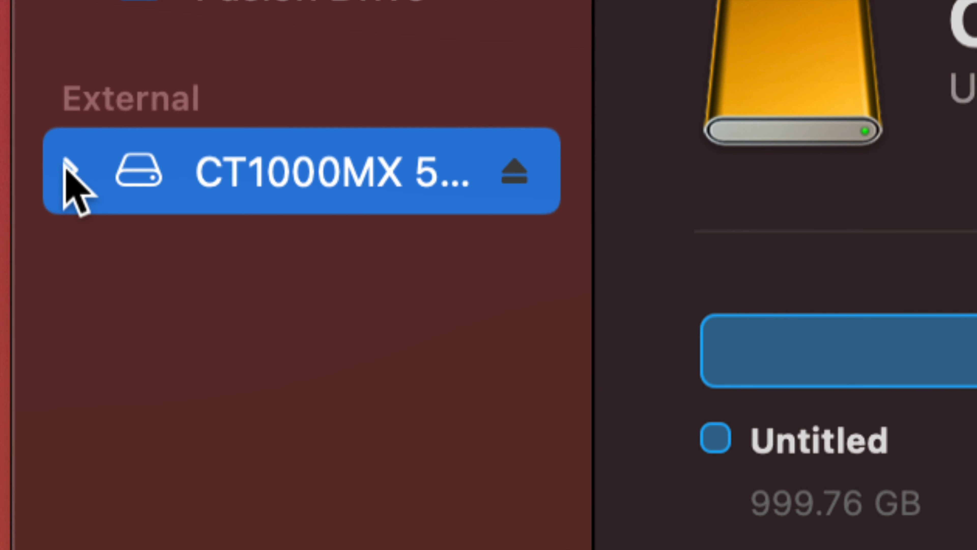
pyautogui.click(65, 165)
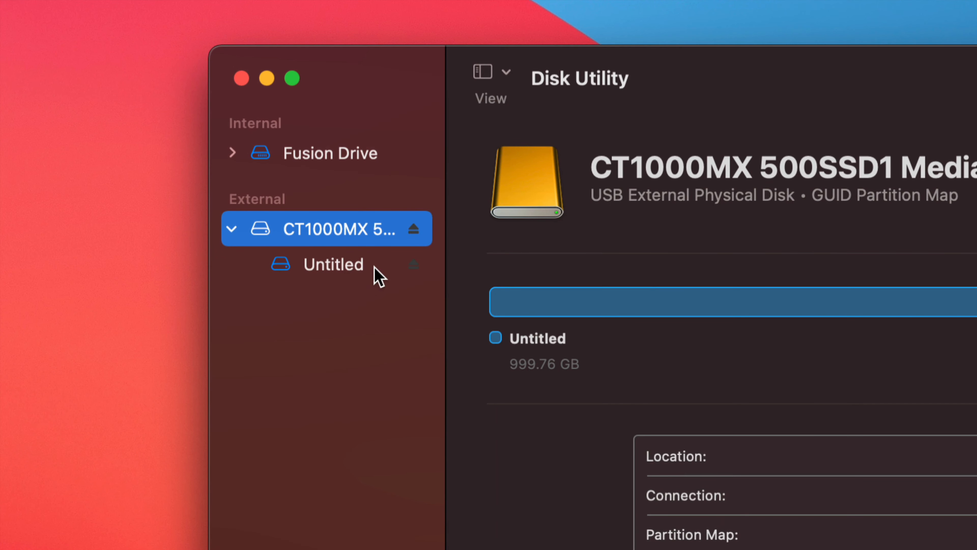
pyautogui.click(335, 268)
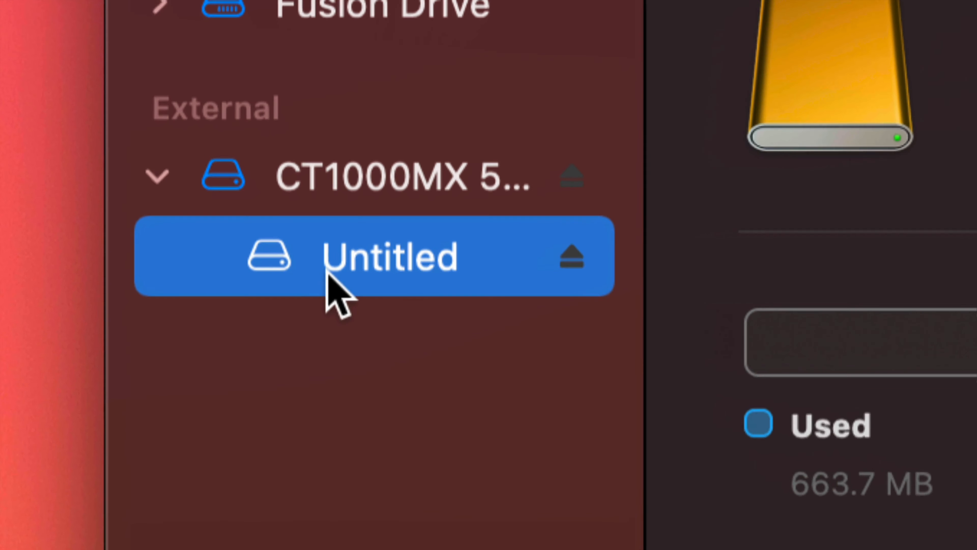
# Start partitioning the whole CT1000MX 500SSD1 disk and add two partitions beside the existing Untitled one
pyautogui.click(361, 182)
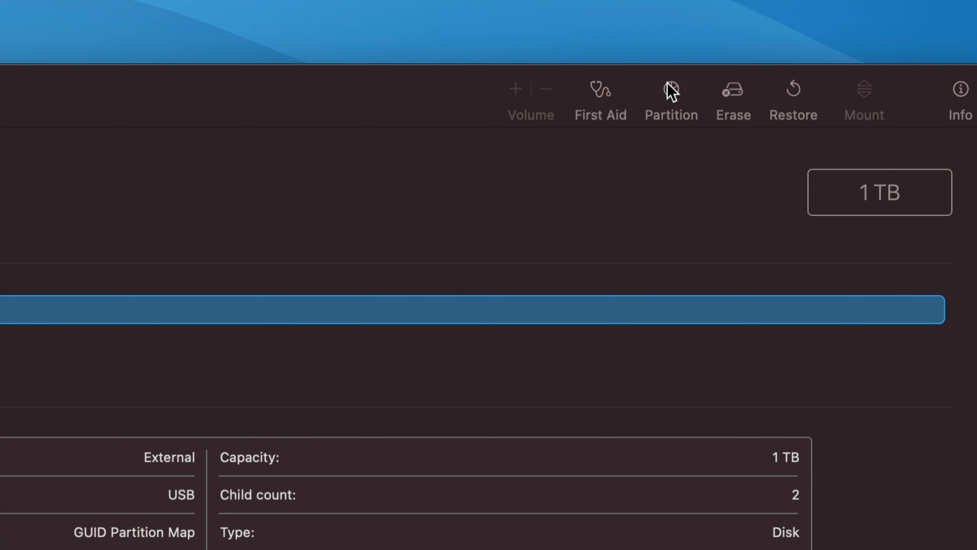
pyautogui.click(672, 90)
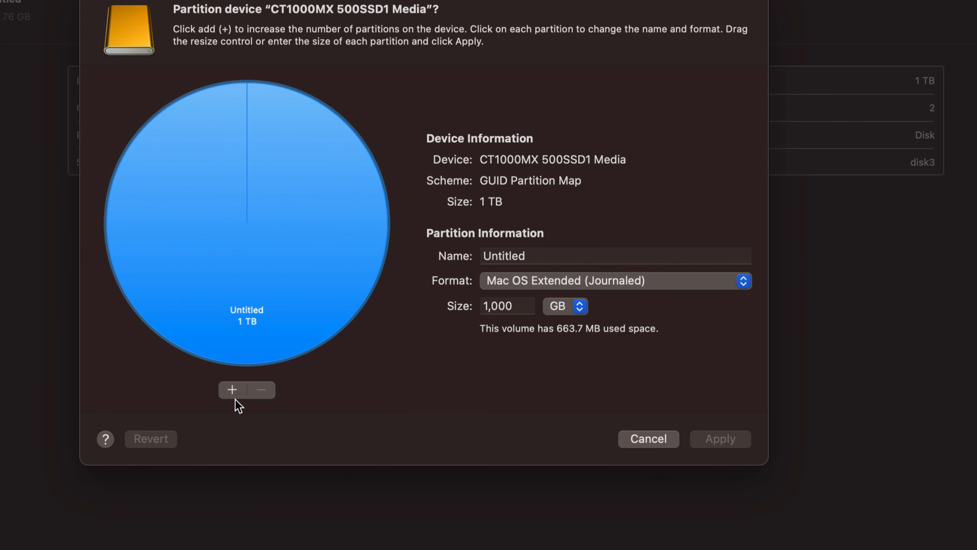
pyautogui.click(232, 391)
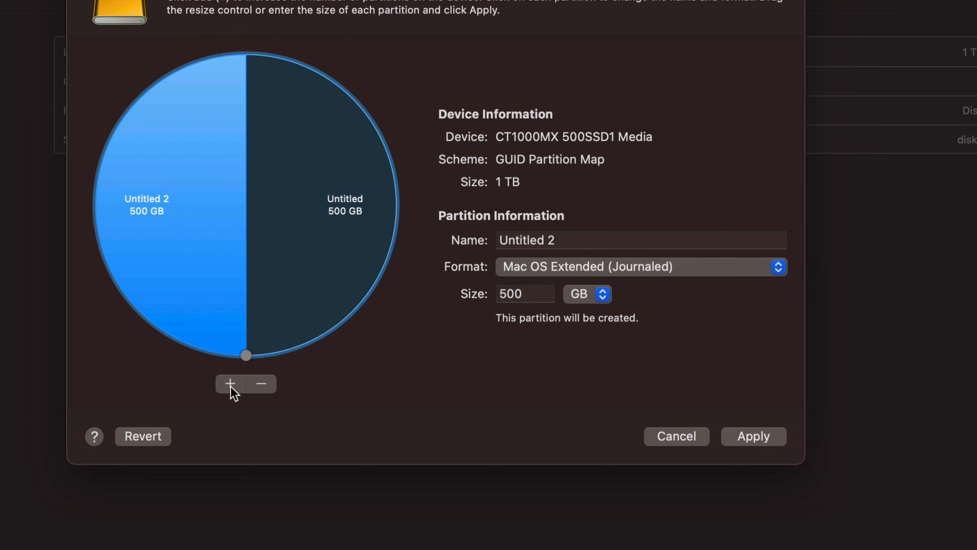
pyautogui.click(231, 385)
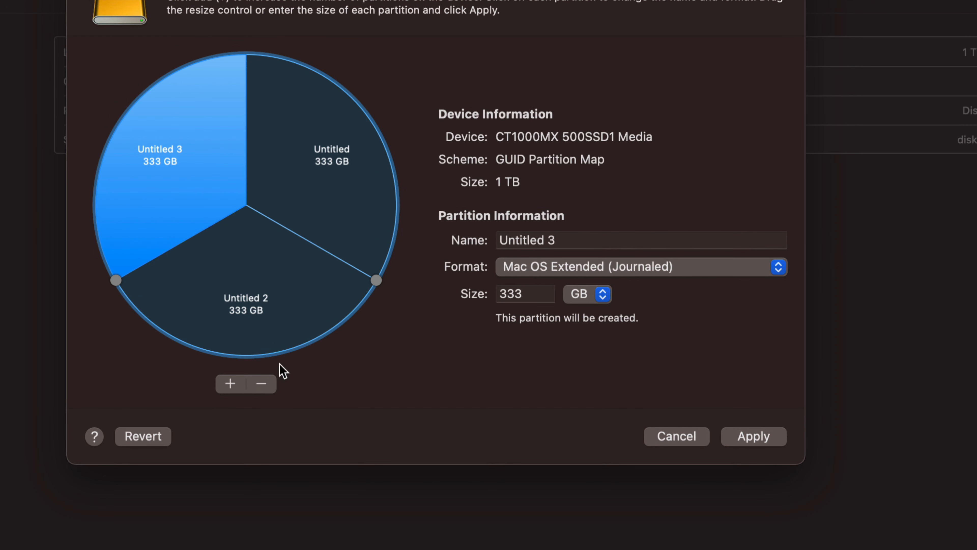
# Resize the partitions on the pie chart to about 342 GB for Untitled, 376 GB for Untitled 2 and 282 GB for Untitled 3
pyautogui.moveTo(379, 281); pyautogui.dragTo(358, 104)
pyautogui.moveTo(112, 281); pyautogui.dragTo(346, 315)
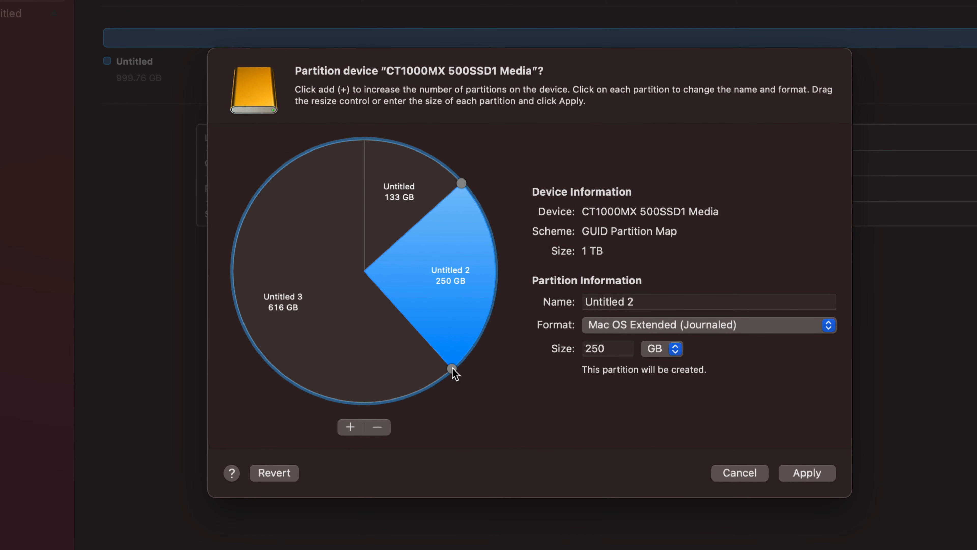
pyautogui.moveTo(452, 368); pyautogui.dragTo(252, 211)
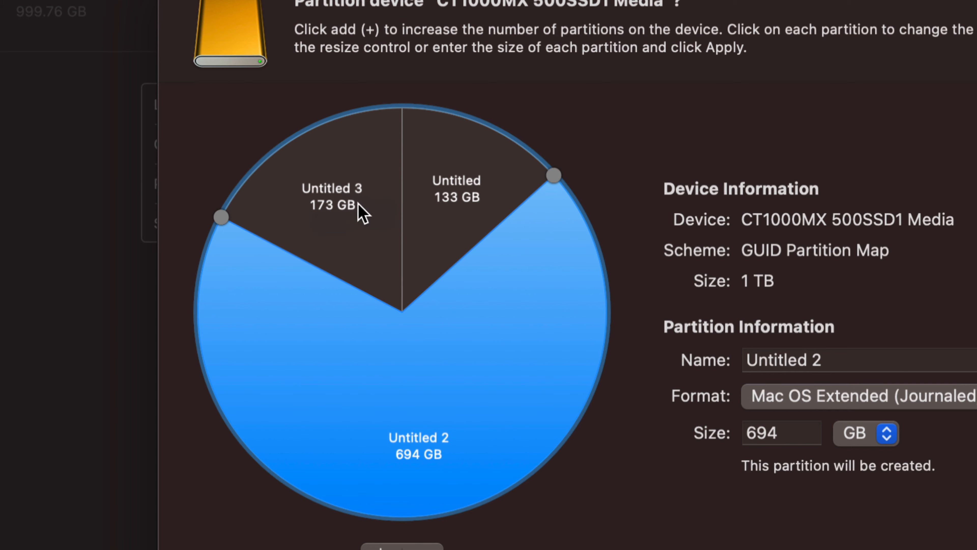
pyautogui.moveTo(217, 220); pyautogui.dragTo(202, 353)
pyautogui.moveTo(557, 176); pyautogui.dragTo(514, 380)
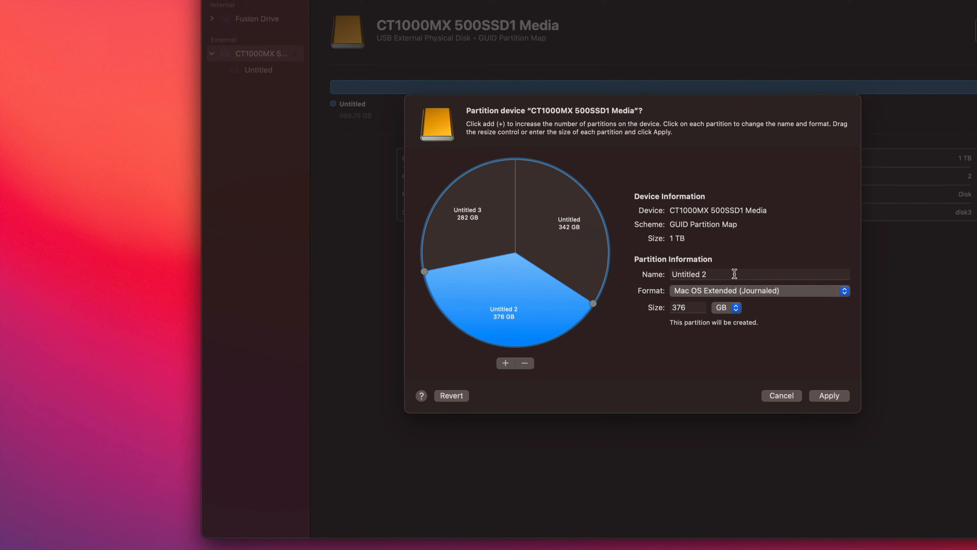
# Rename the Untitled 2 partition mac, and rename the Untitled partition pc and mac with the ExFAT format
pyautogui.moveTo(954, 339); pyautogui.dragTo(769, 335)
pyautogui.write('mac')
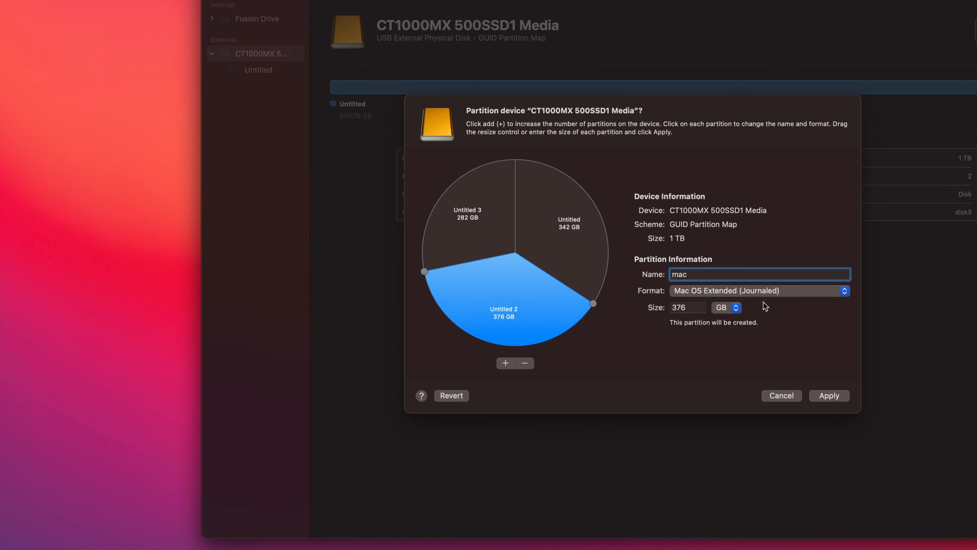
pyautogui.click(579, 220)
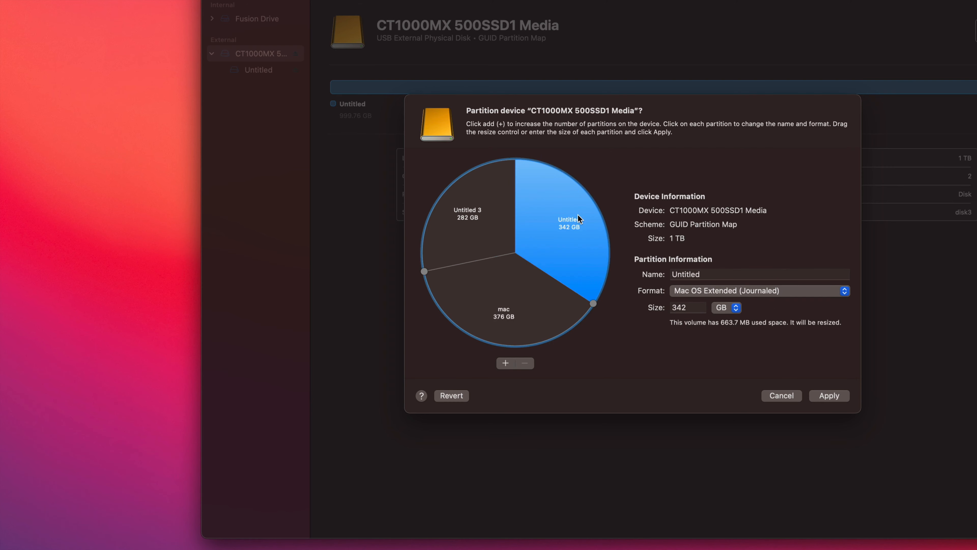
pyautogui.press('Tab')
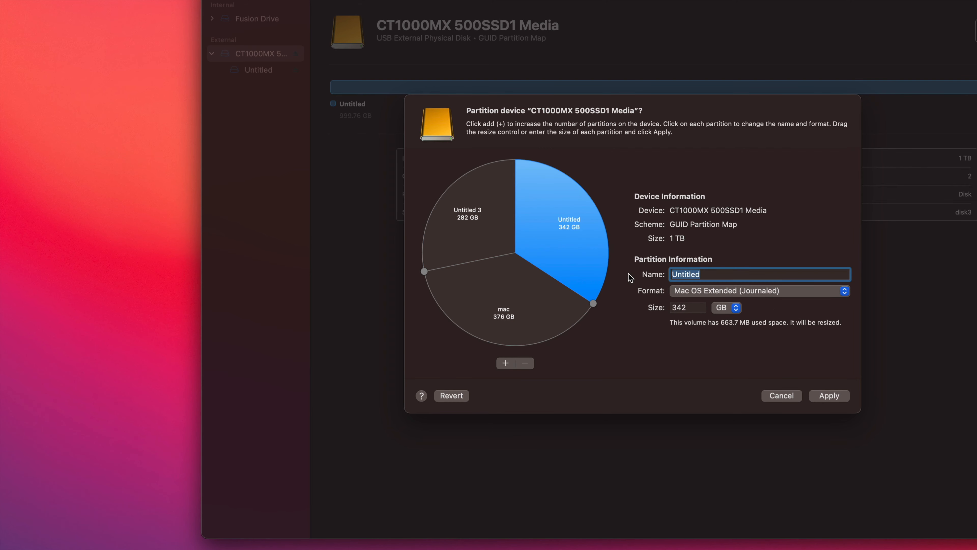
pyautogui.write('pc and mac')
pyautogui.click(759, 294)
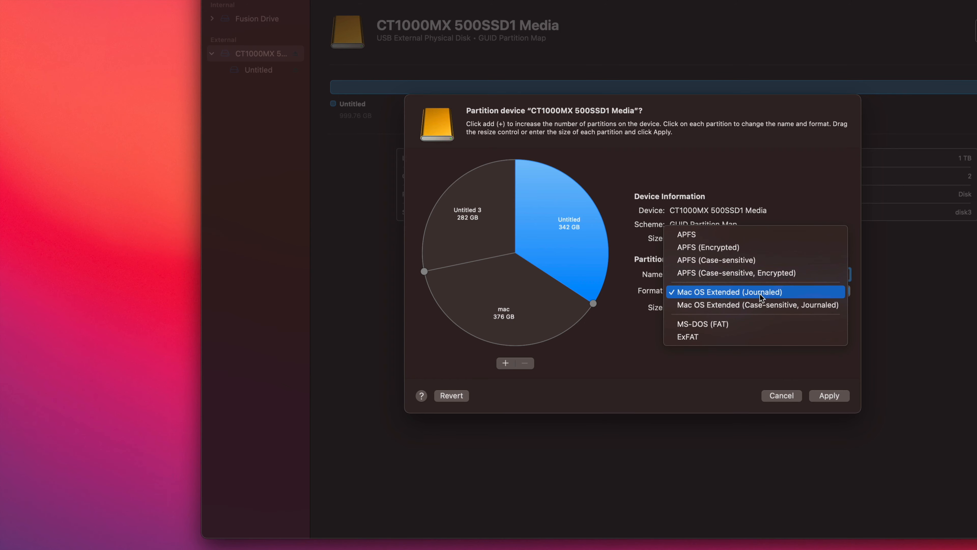
pyautogui.click(729, 336)
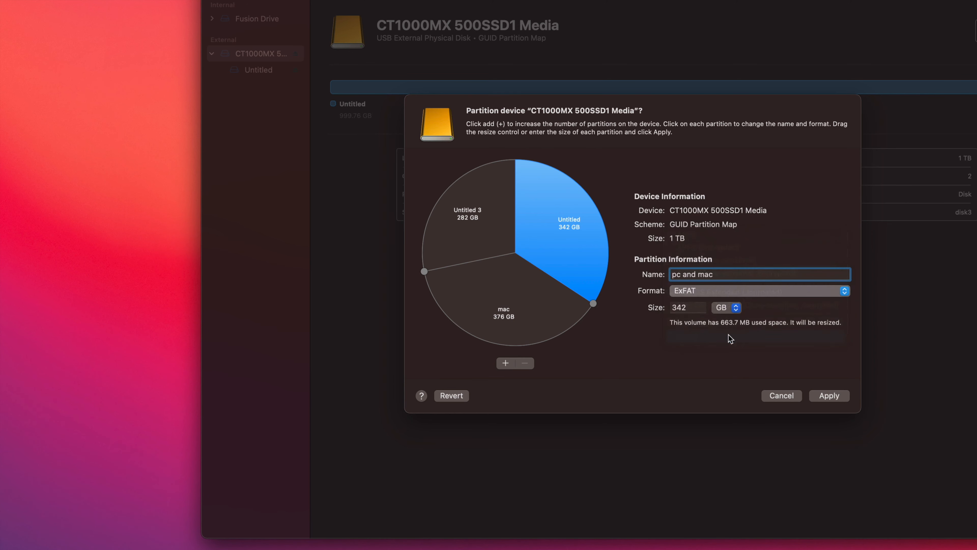
# Rename the Untitled 3 partition time machine, then apply and confirm the three-partition layout
pyautogui.click(462, 220)
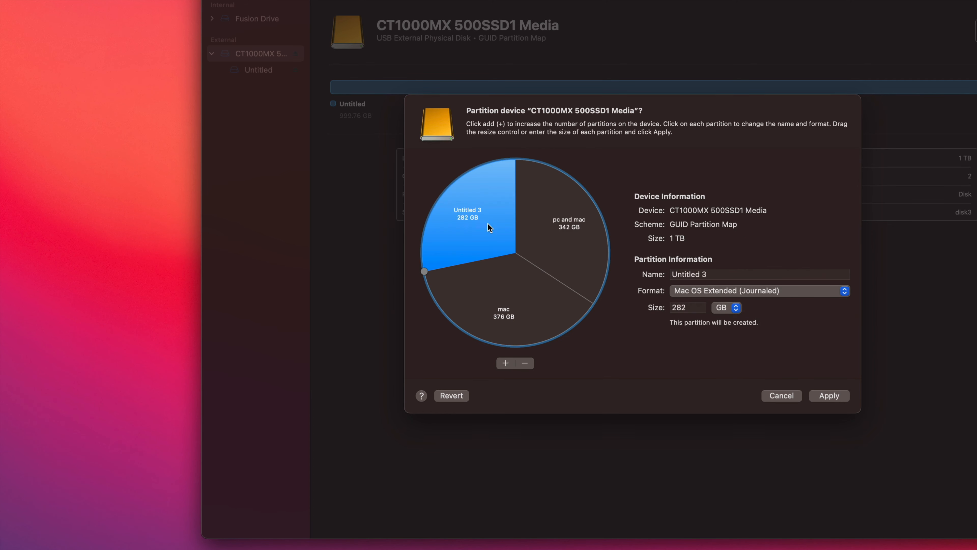
pyautogui.tripleClick(741, 274)
pyautogui.write('time ma')
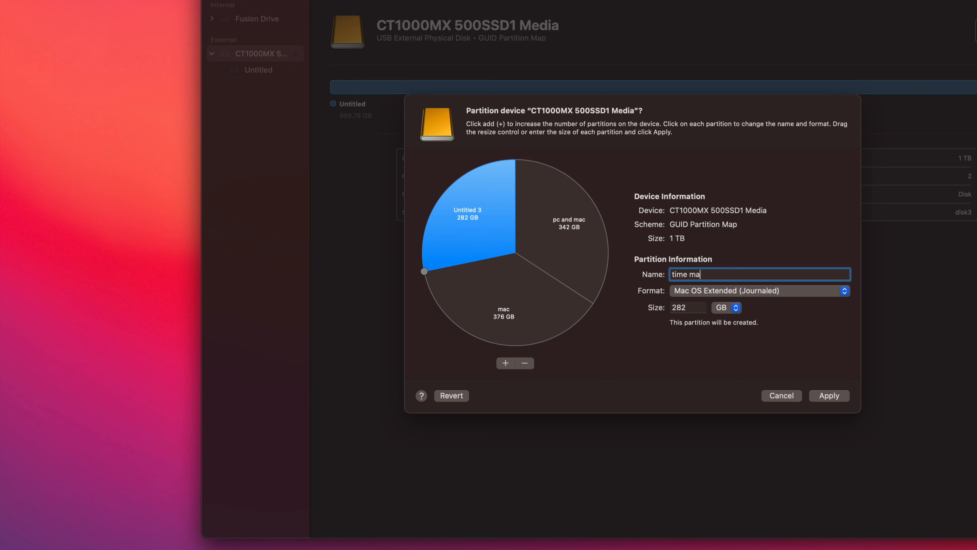
pyautogui.write('chine')
pyautogui.click(839, 397)
pyautogui.click(676, 352)
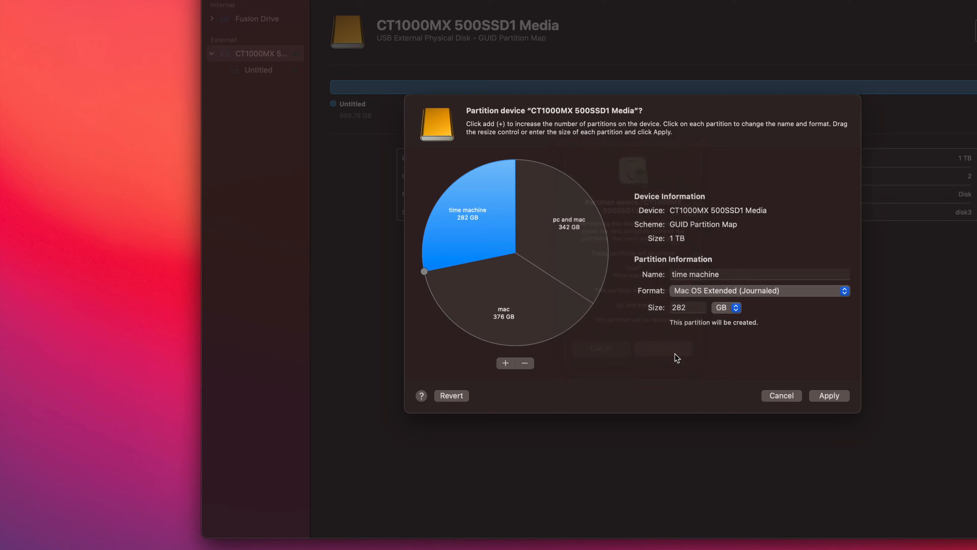